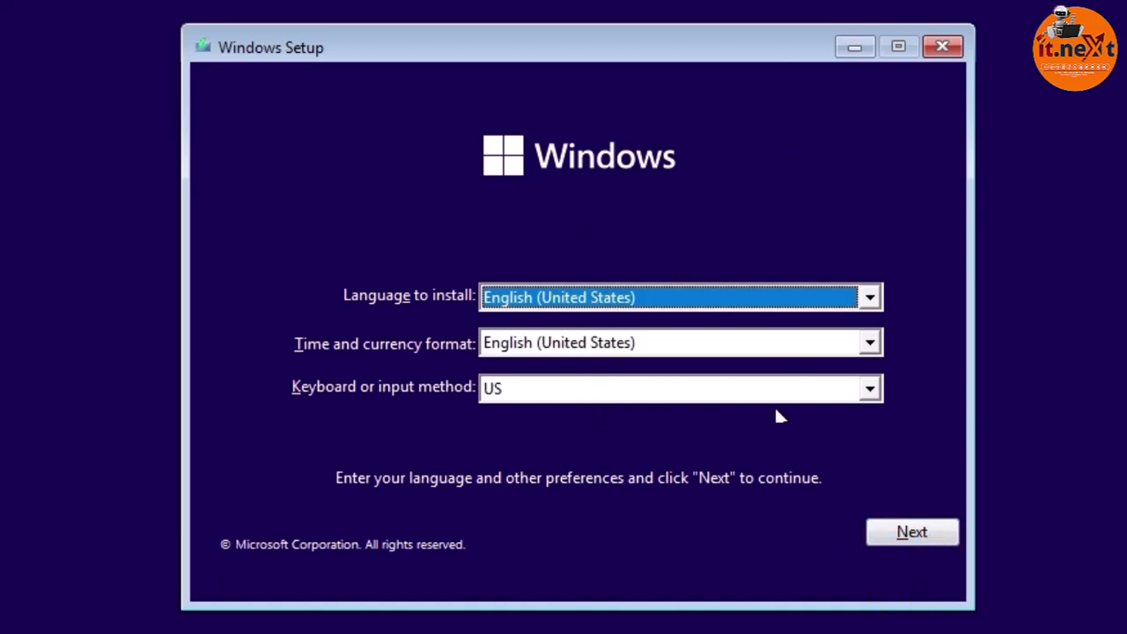
- Accept the language settings and start installing without a product key
left_click(915, 533)
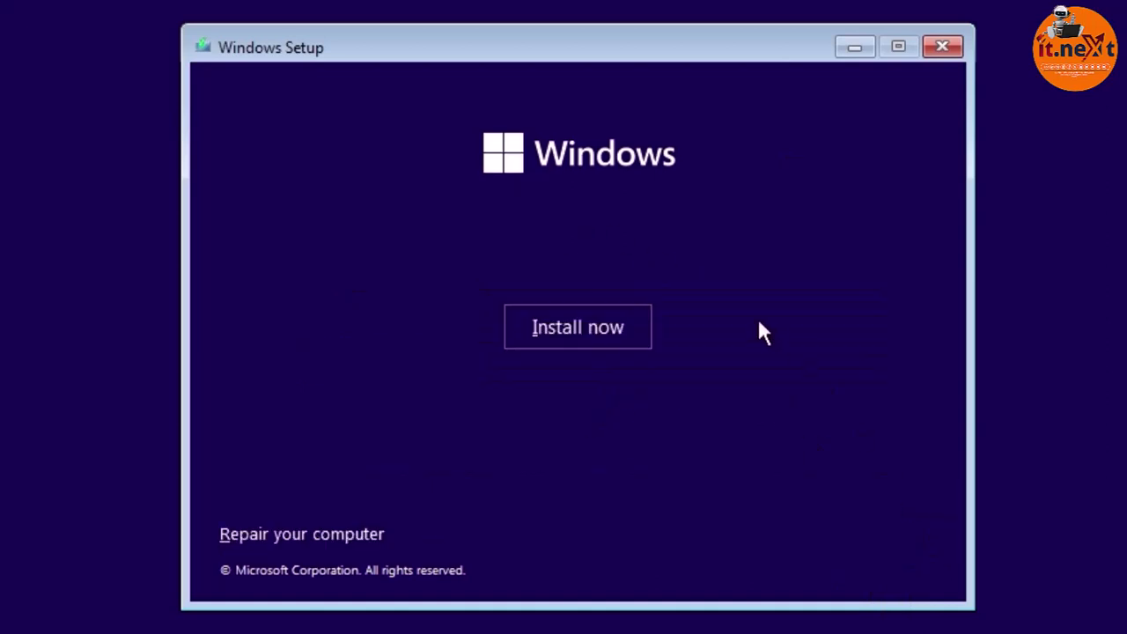
left_click(606, 327)
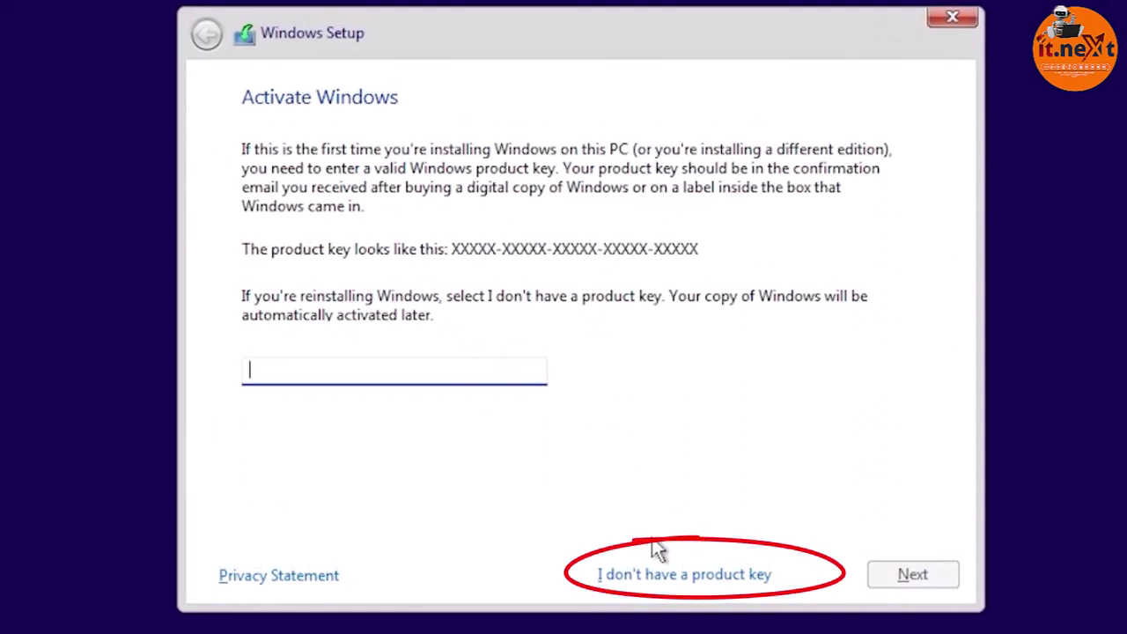
left_click(681, 574)
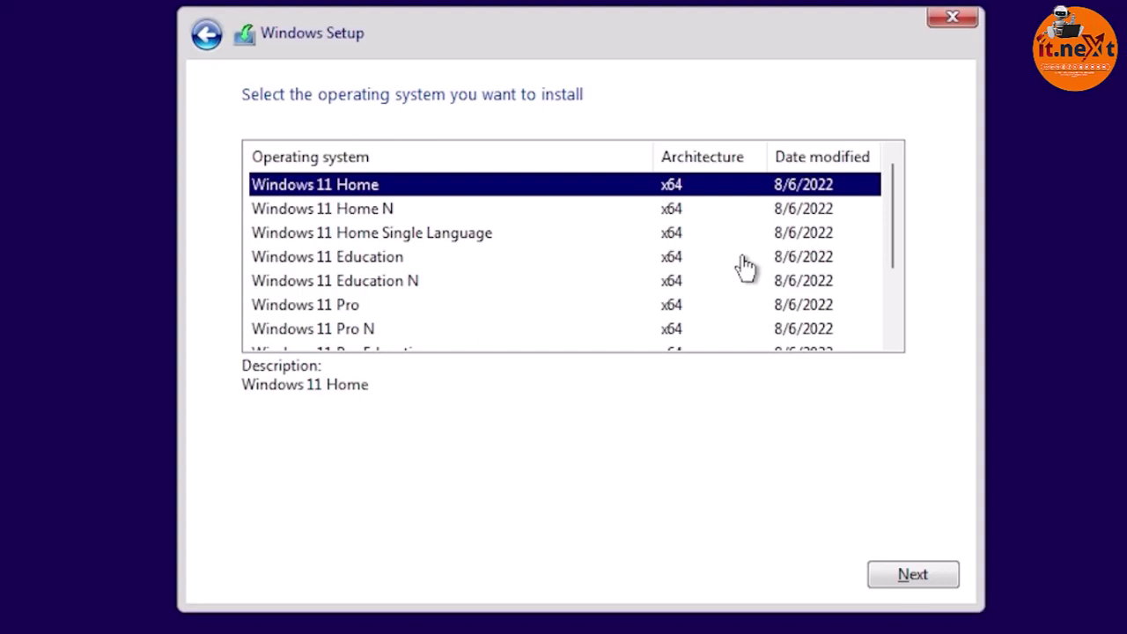
- Select Windows 11 Pro as the edition to install and continue
scroll(744, 264, "down", 2)
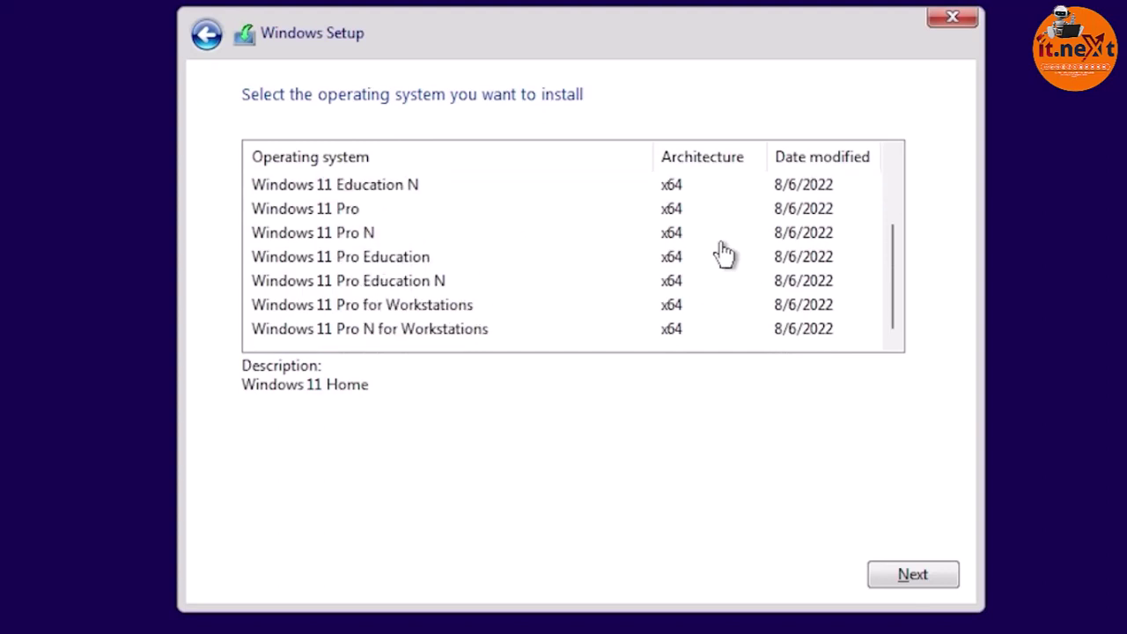
scroll(571, 295, "up", 2)
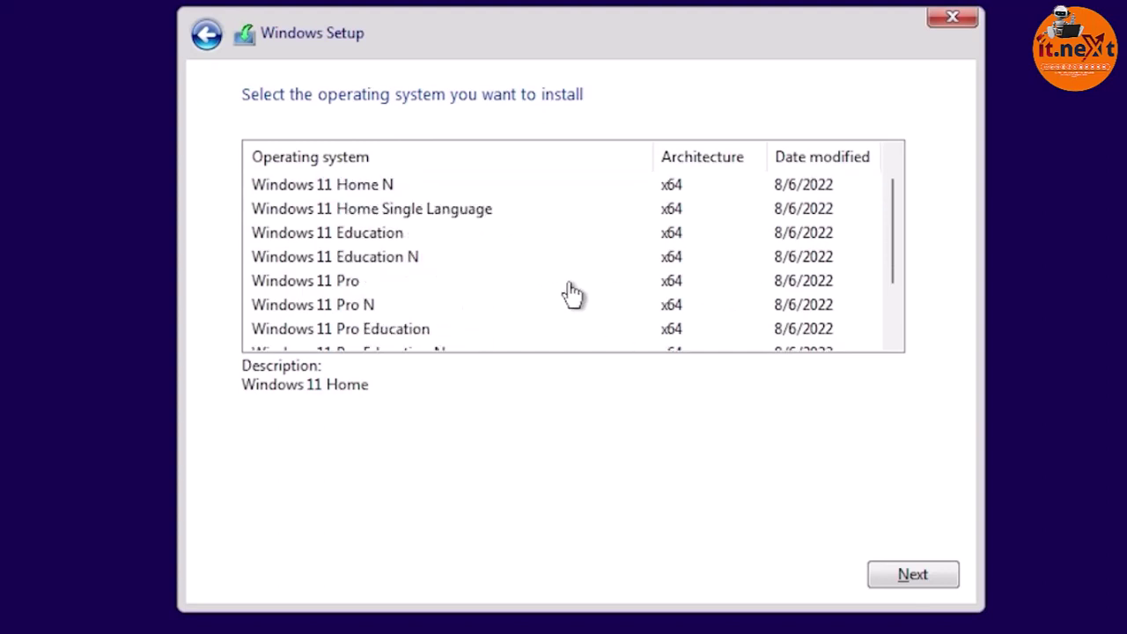
scroll(585, 247, "down", 2)
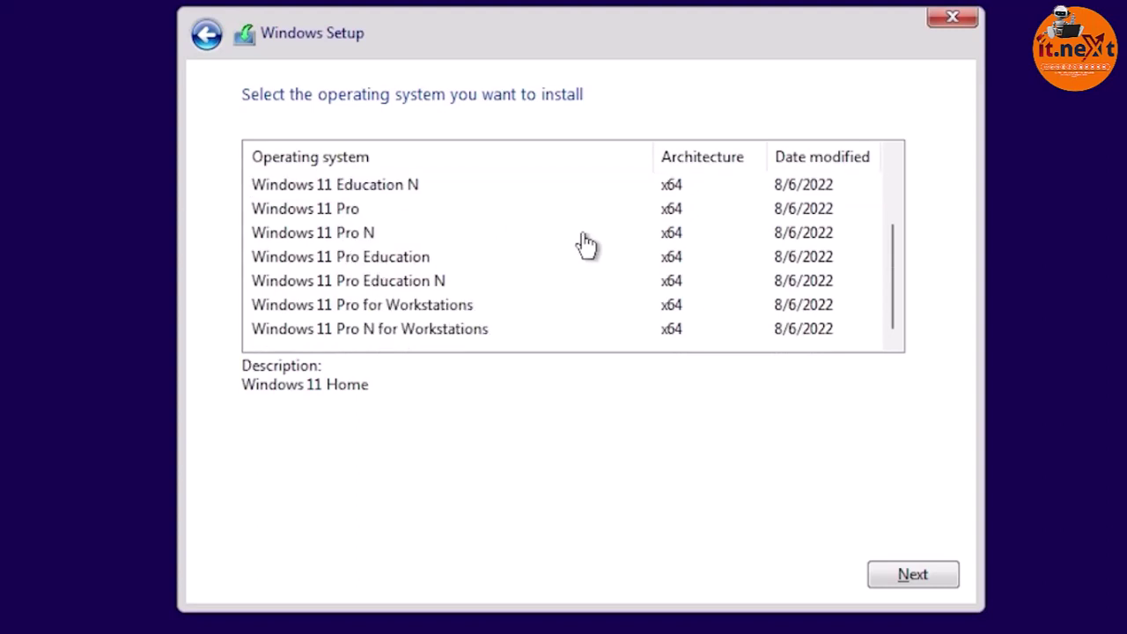
scroll(584, 248, "up", 2)
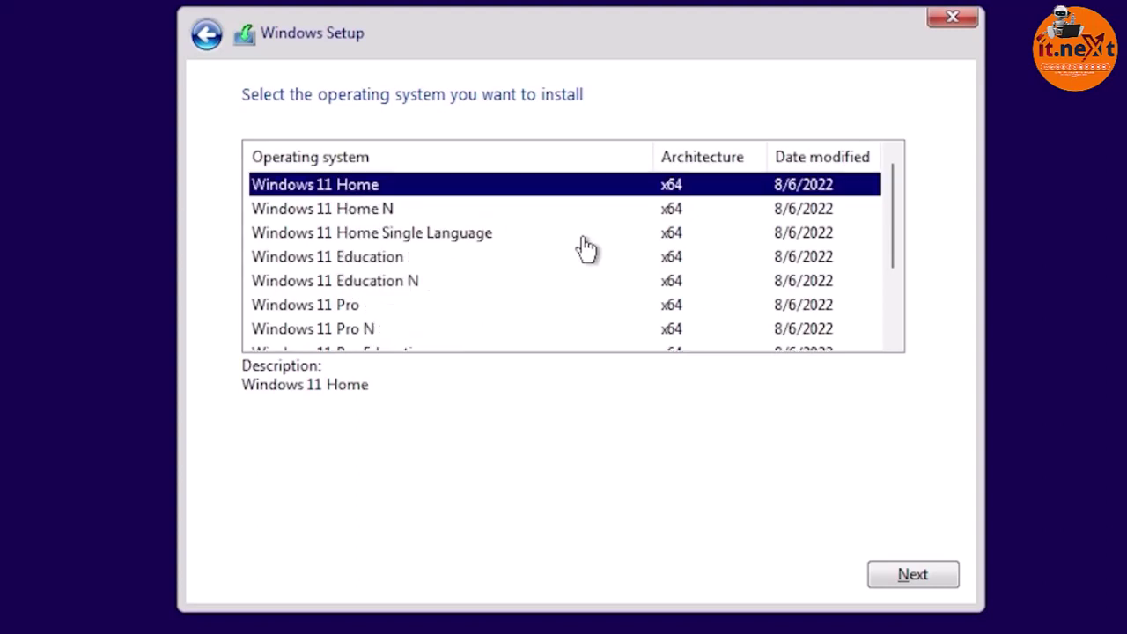
scroll(586, 247, "down", 1)
left_click(564, 240)
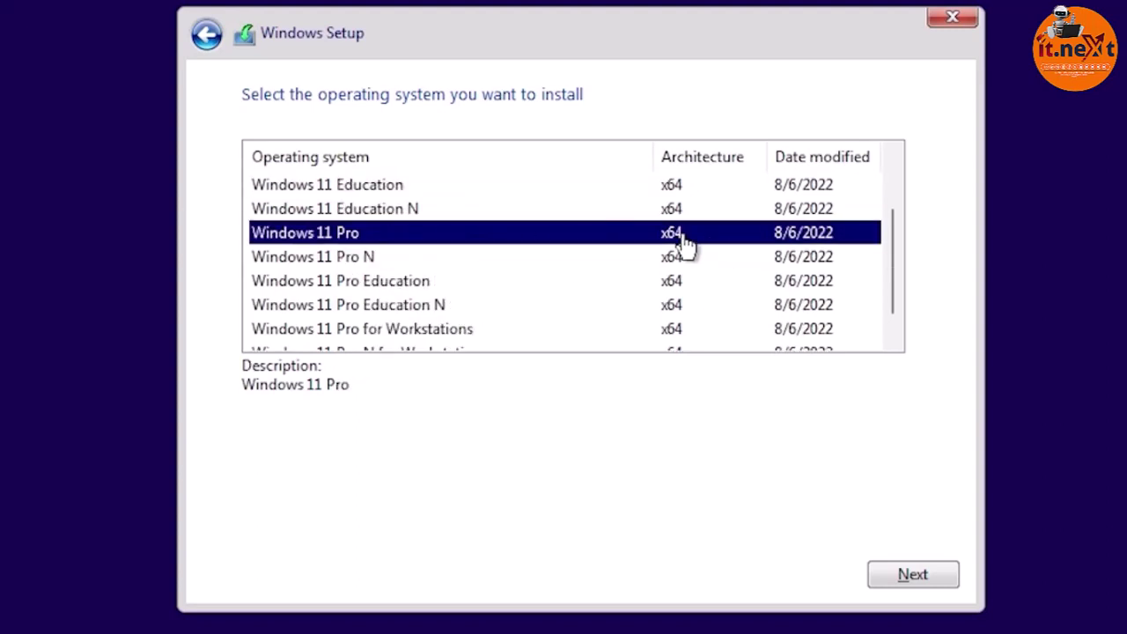
left_click(935, 572)
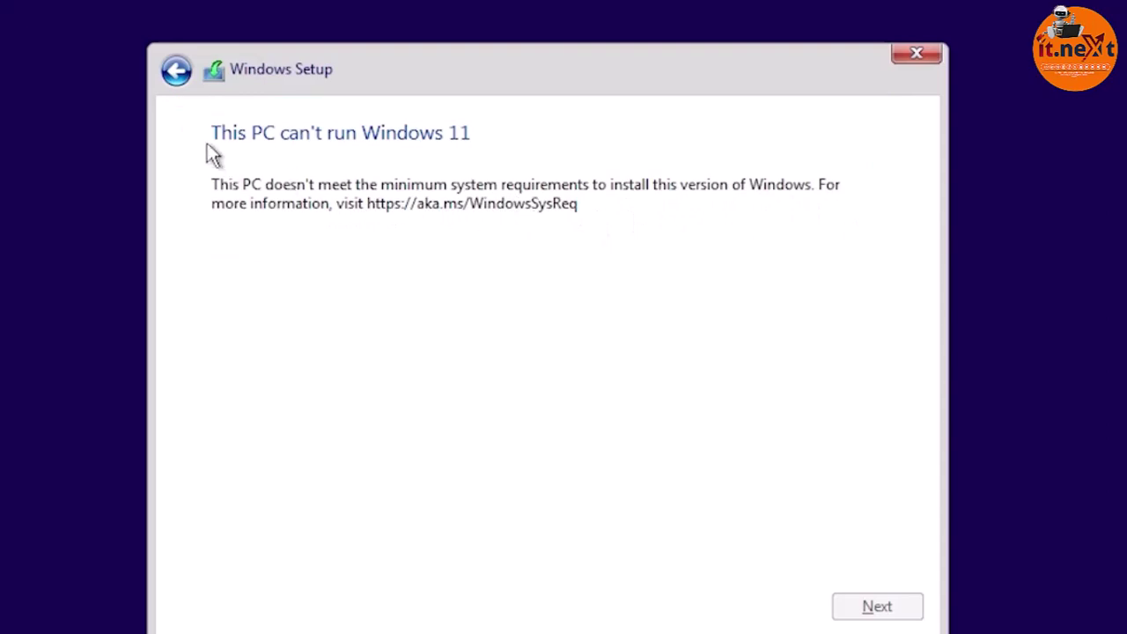
- Go back twice from the requirements error to the Activate Windows page
left_click(182, 77)
left_click(183, 75)
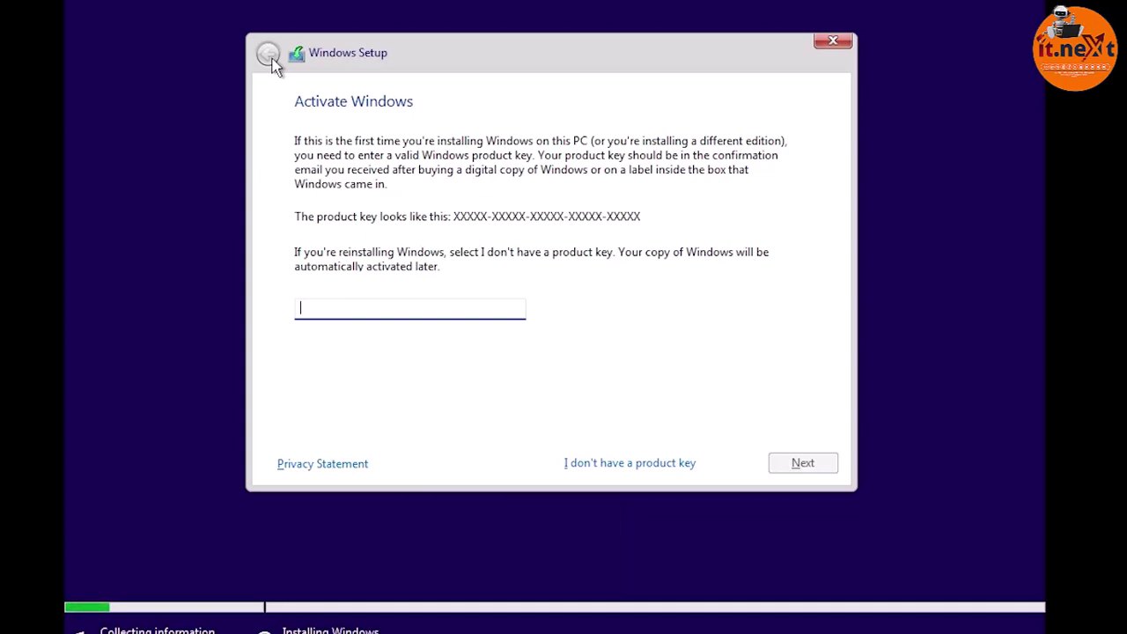
- Open a Command Prompt with Shift+F10 and launch regedit from it
key("shift+F10")
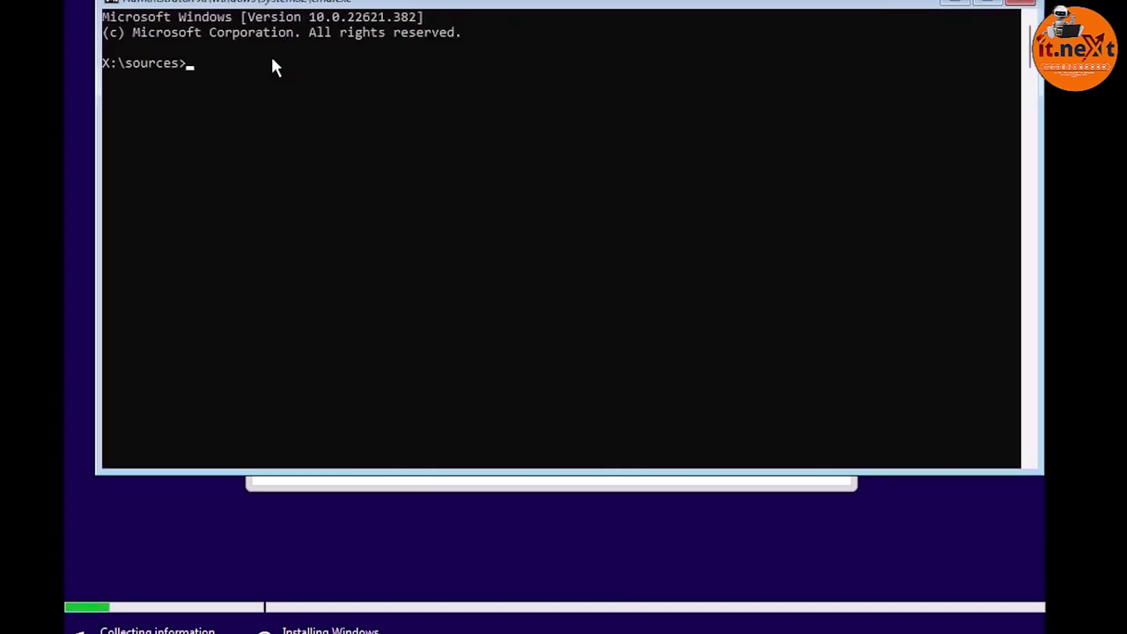
left_click_drag(455, 7, 447, 30)
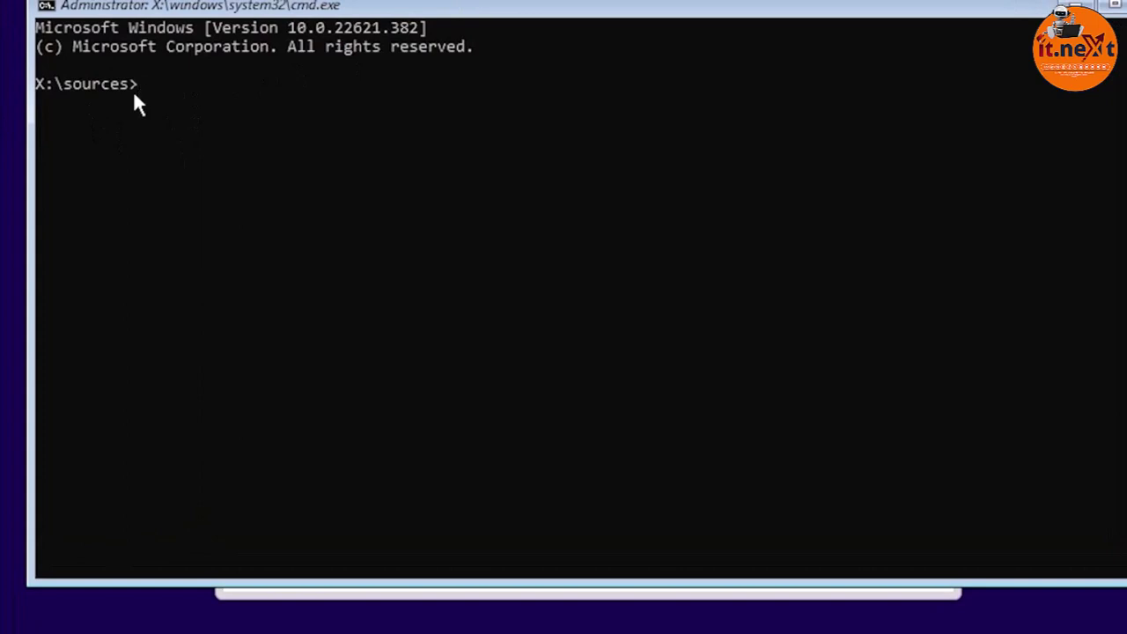
type("egedit")
key("Return")
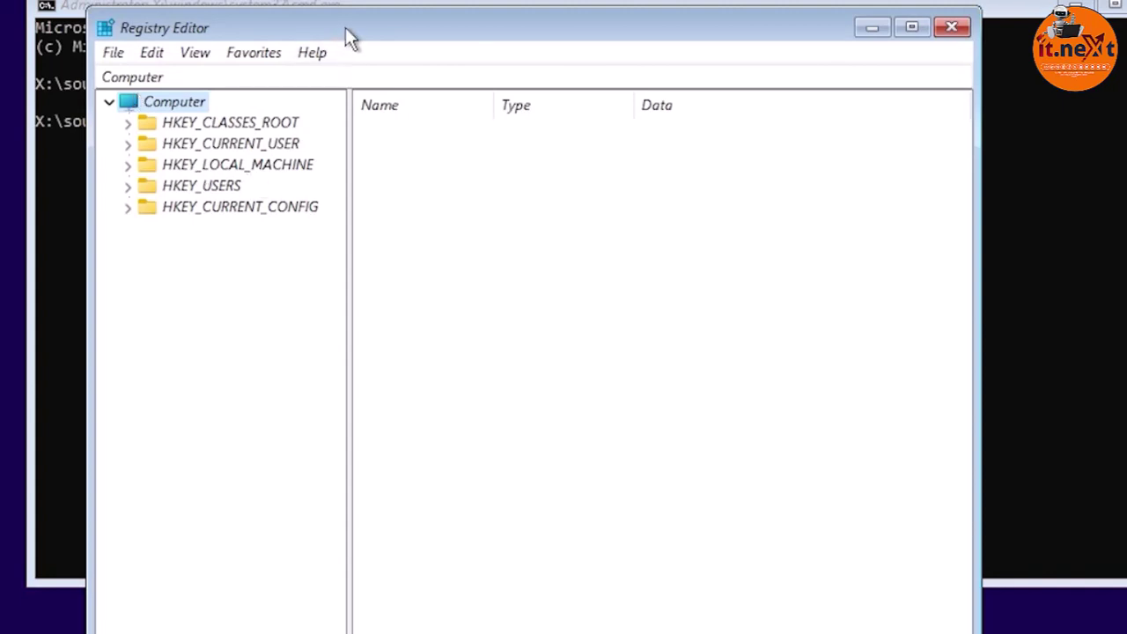
- Navigate to HKEY_LOCAL_MACHINE\SYSTEM\Setup and bring up its context menu
left_click_drag(347, 30, 455, 37)
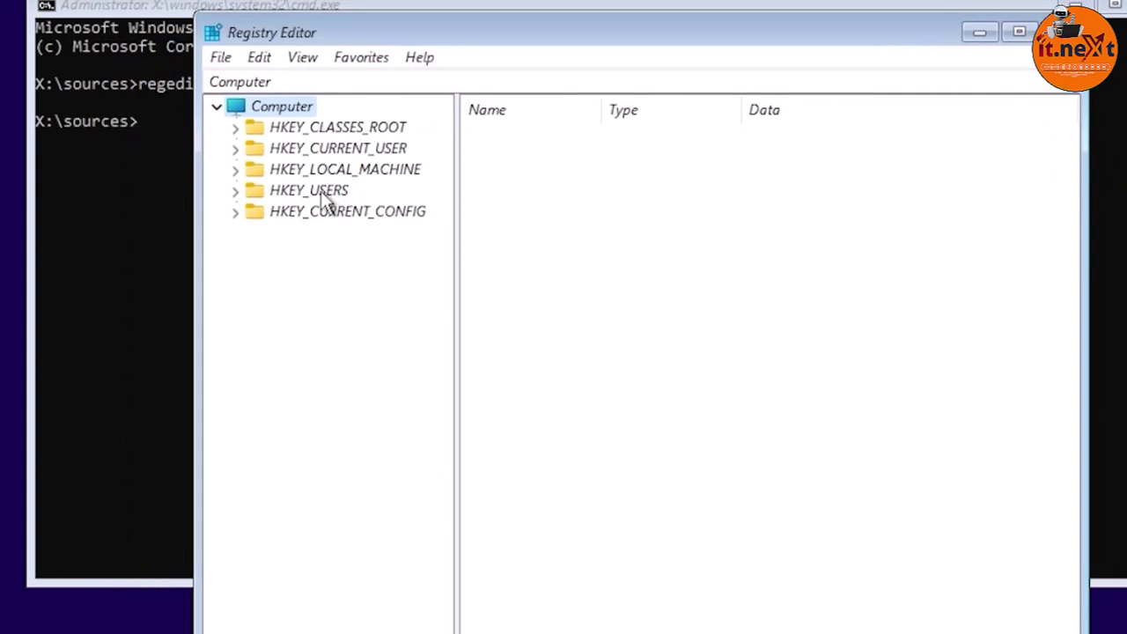
left_click(236, 170)
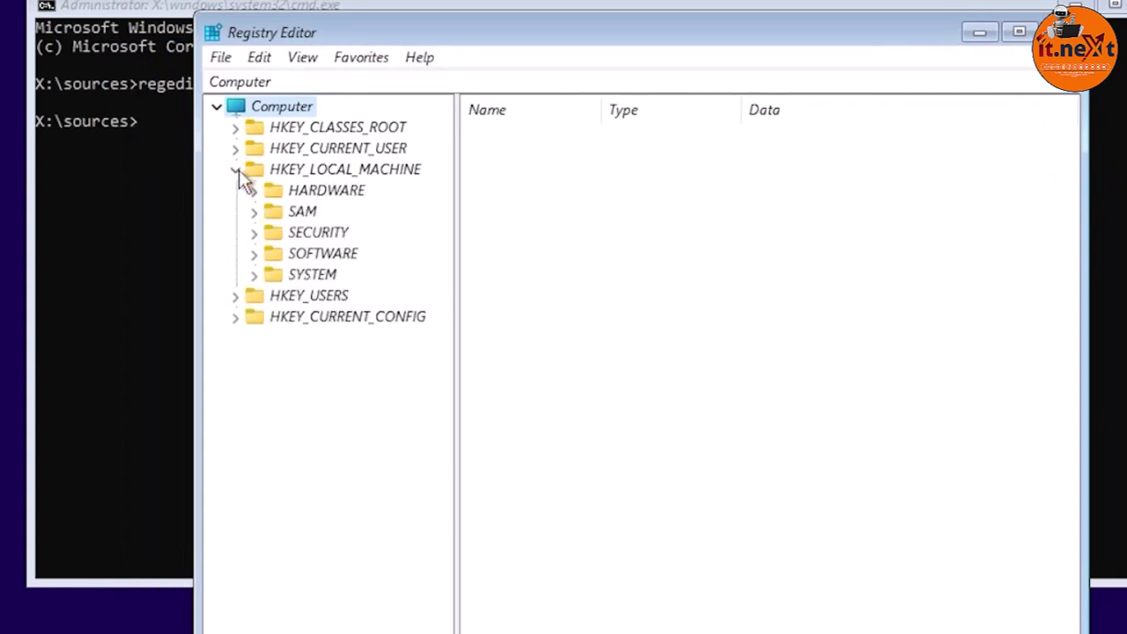
left_click(255, 275)
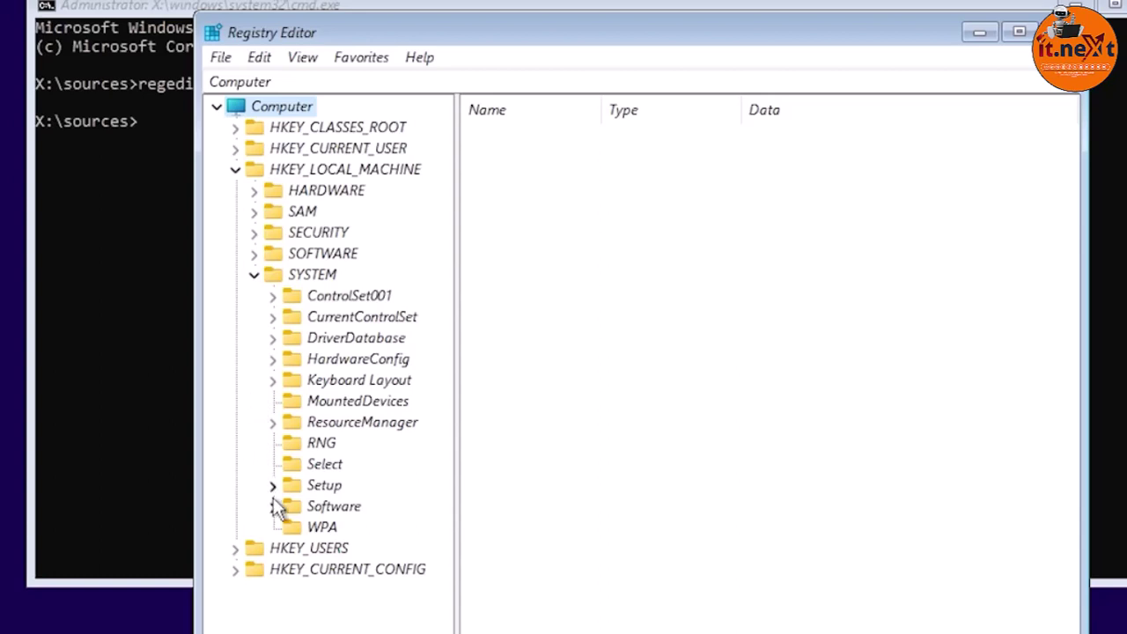
left_click(325, 487)
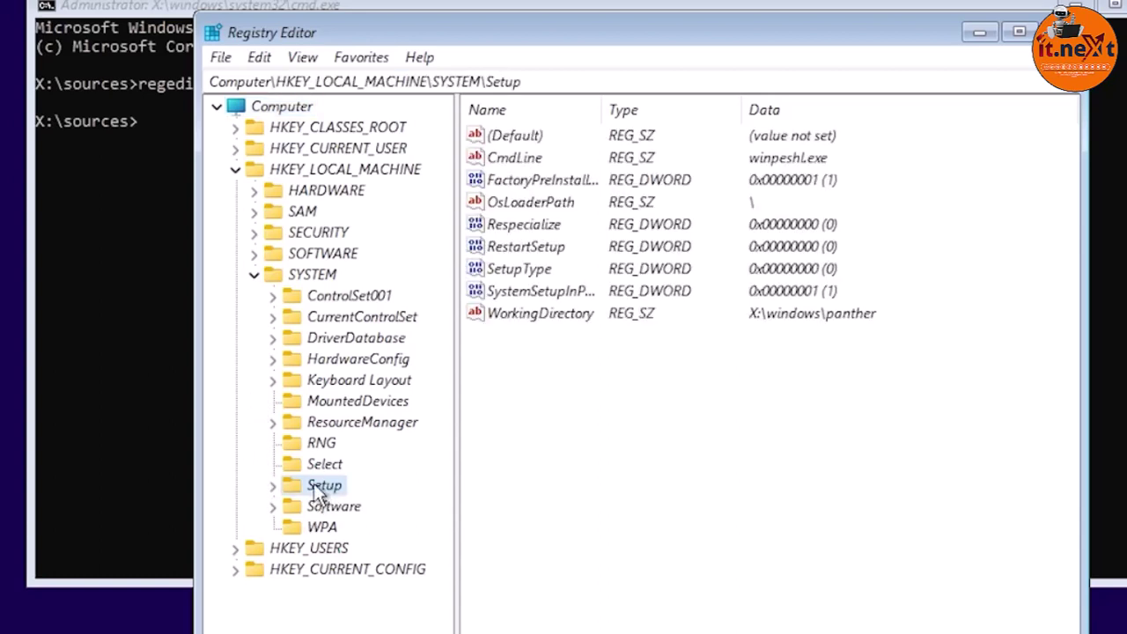
right_click(315, 488)
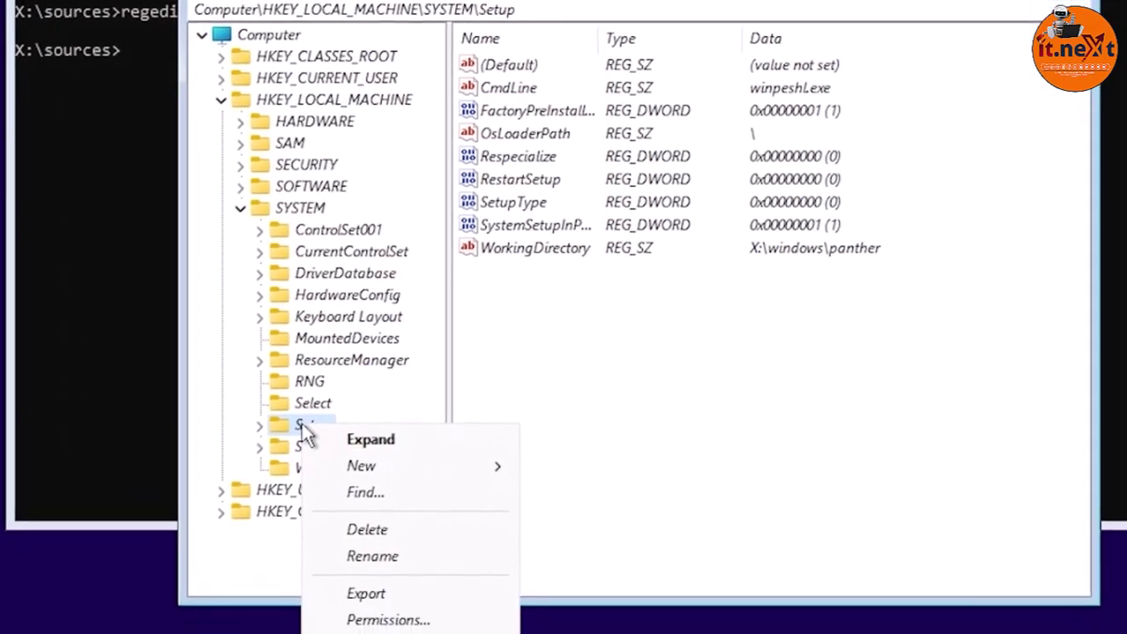
- Create a new key named LabConfig under Setup and open it
mouse_move(466, 474)
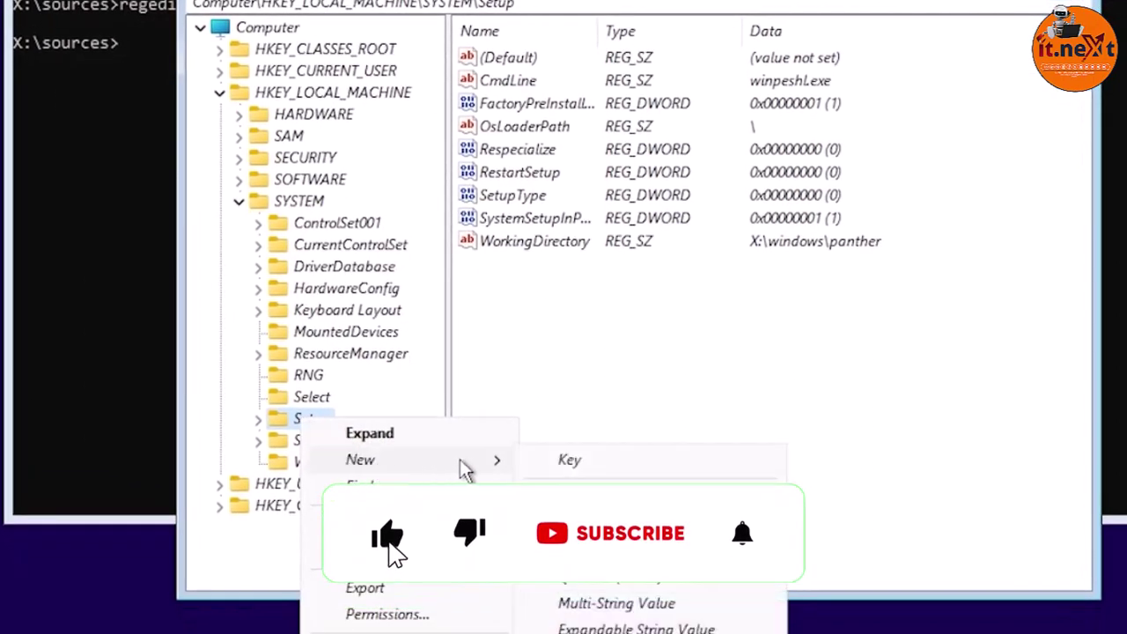
left_click(605, 468)
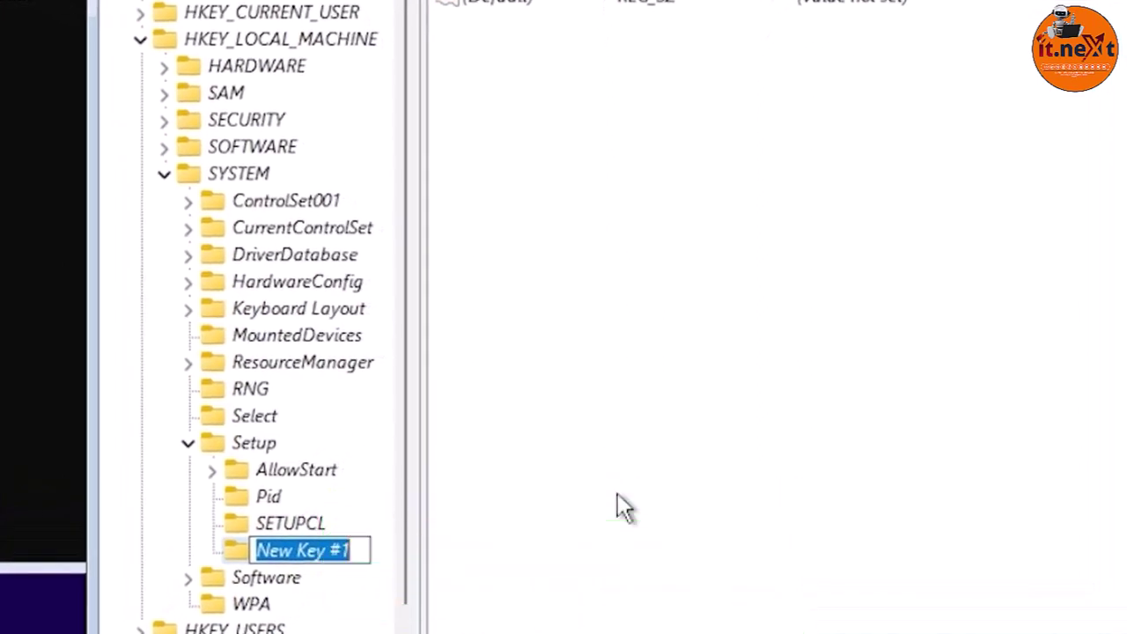
type("L")
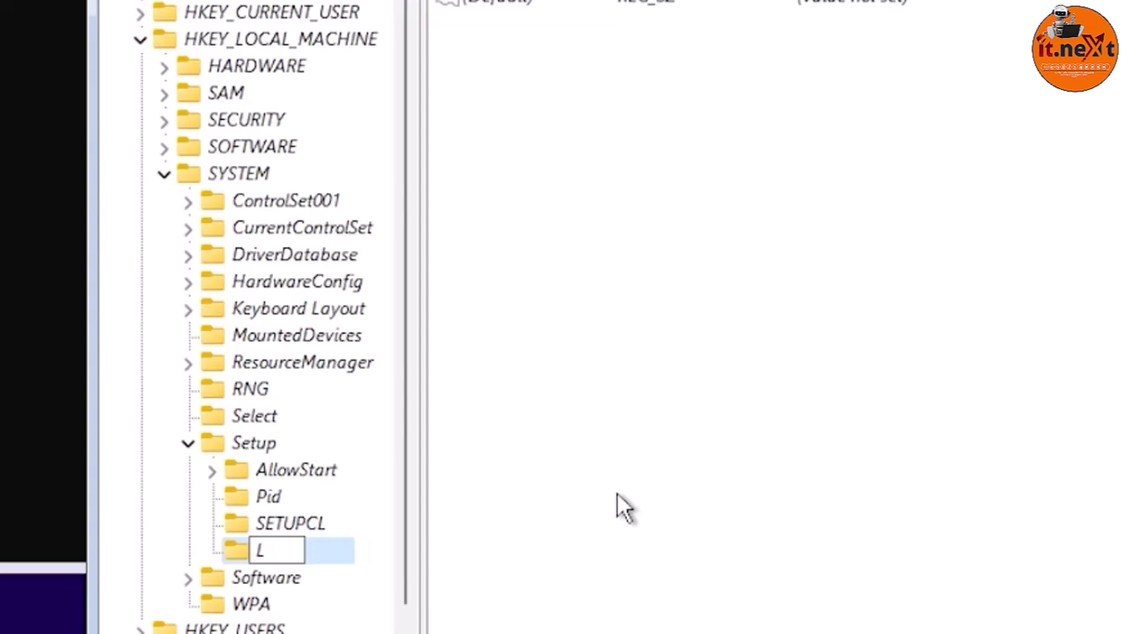
type("abC")
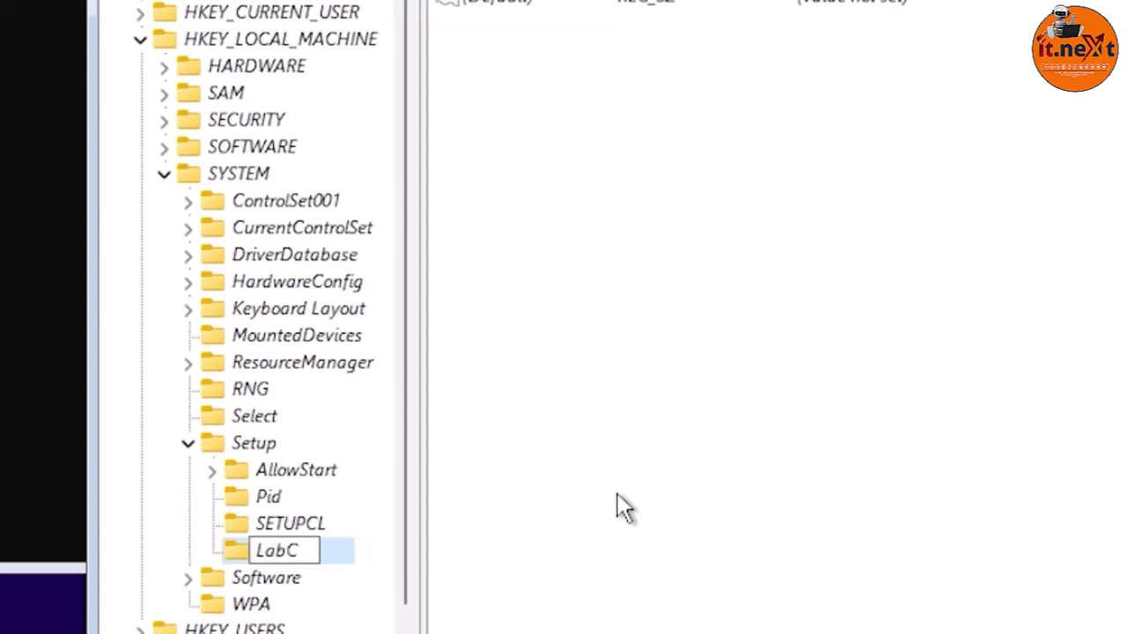
type("on")
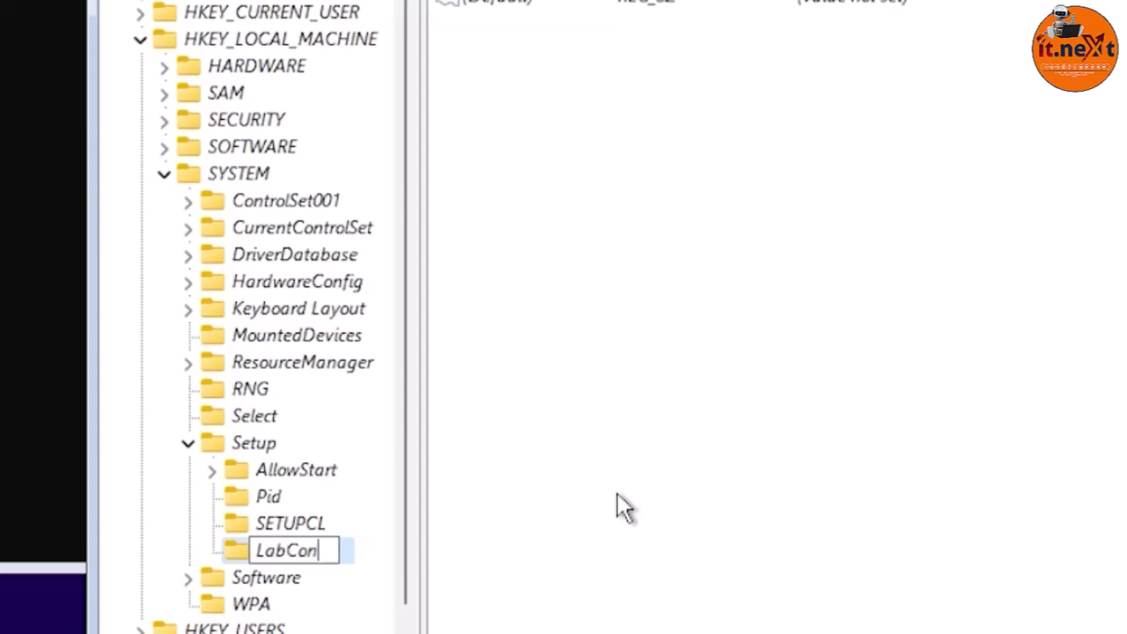
type("fig")
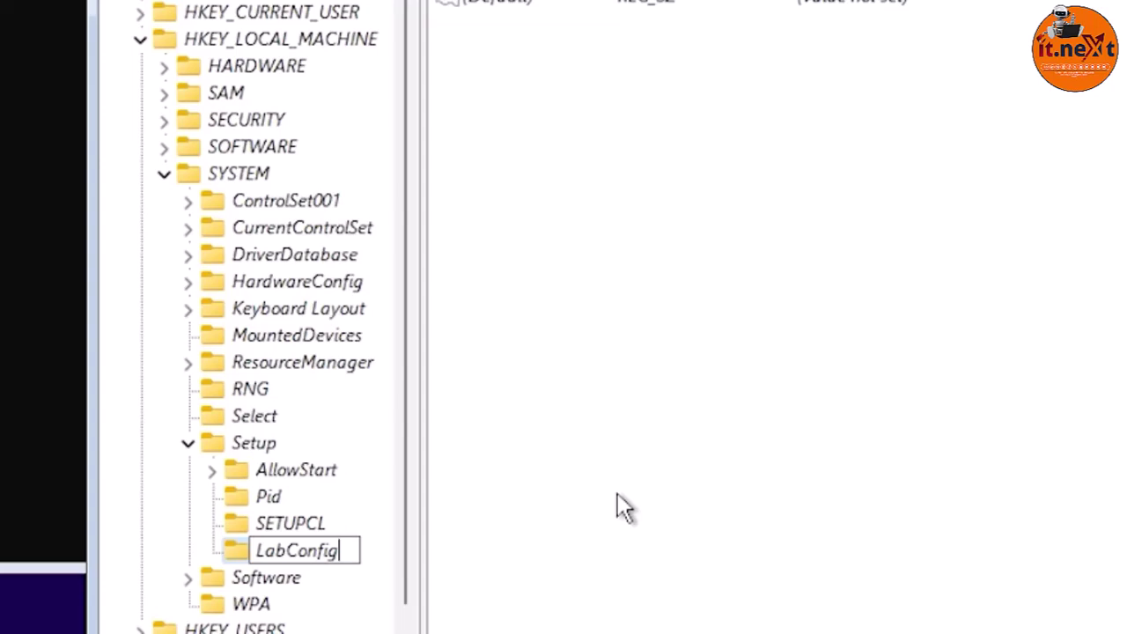
left_click(462, 545)
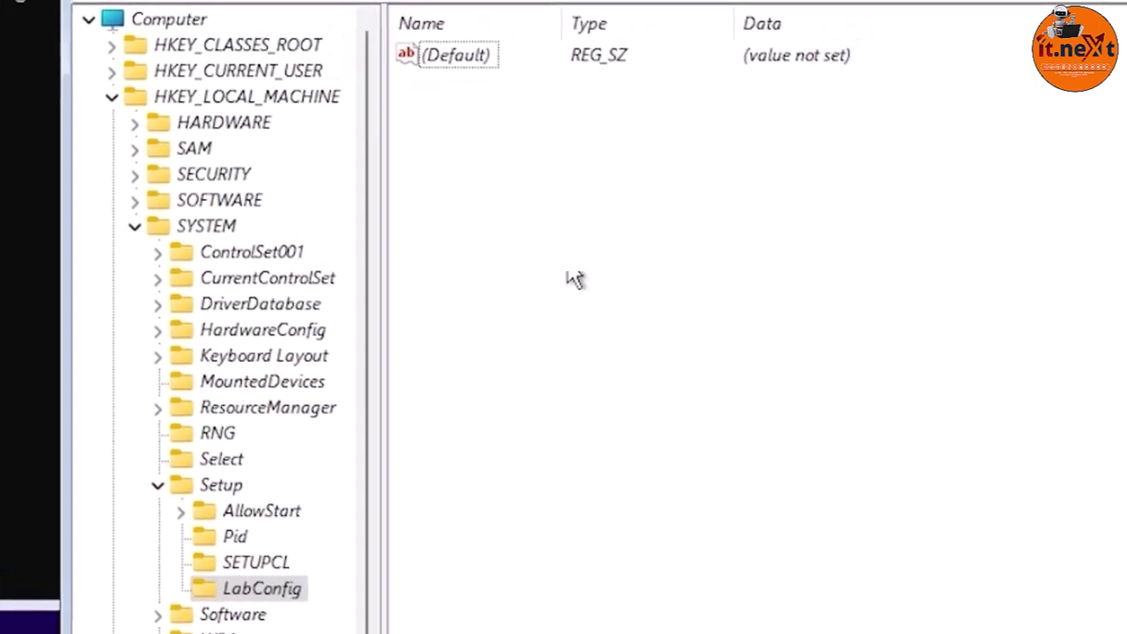
- Create DWORD BypassTPMCheck in LabConfig and set its value data to 1
right_click(562, 217)
mouse_move(643, 236)
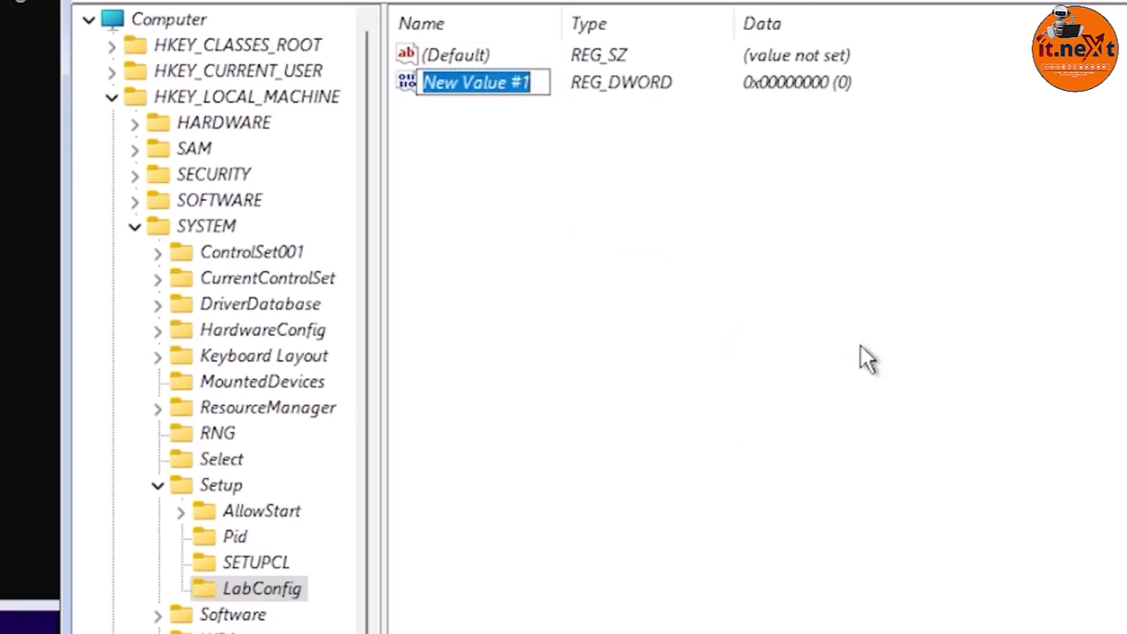
type("B")
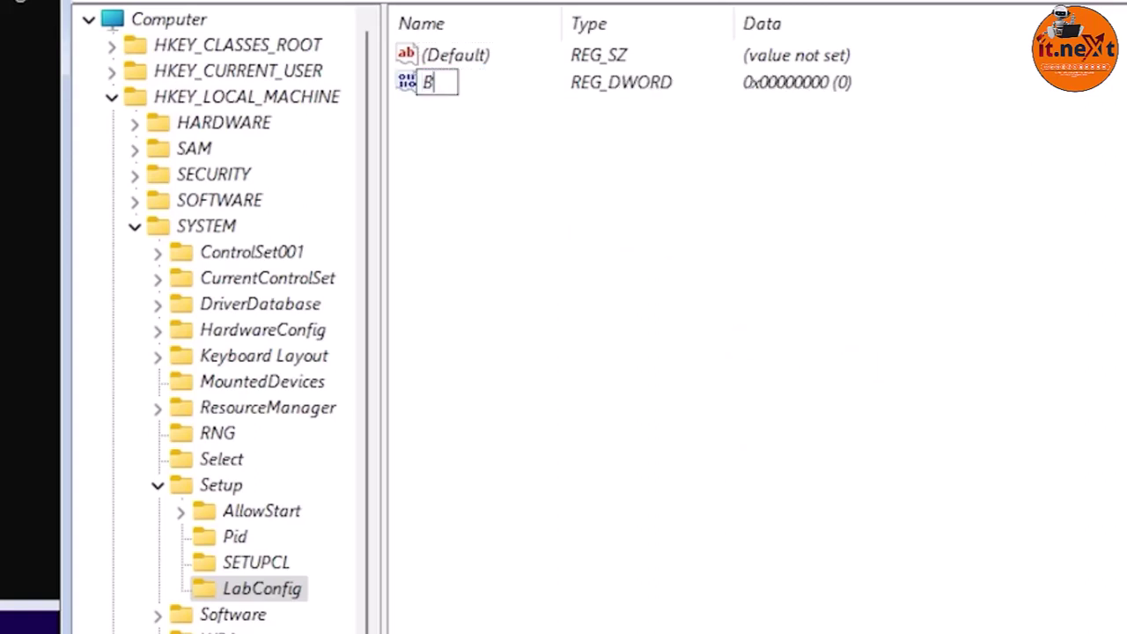
type("ypassT")
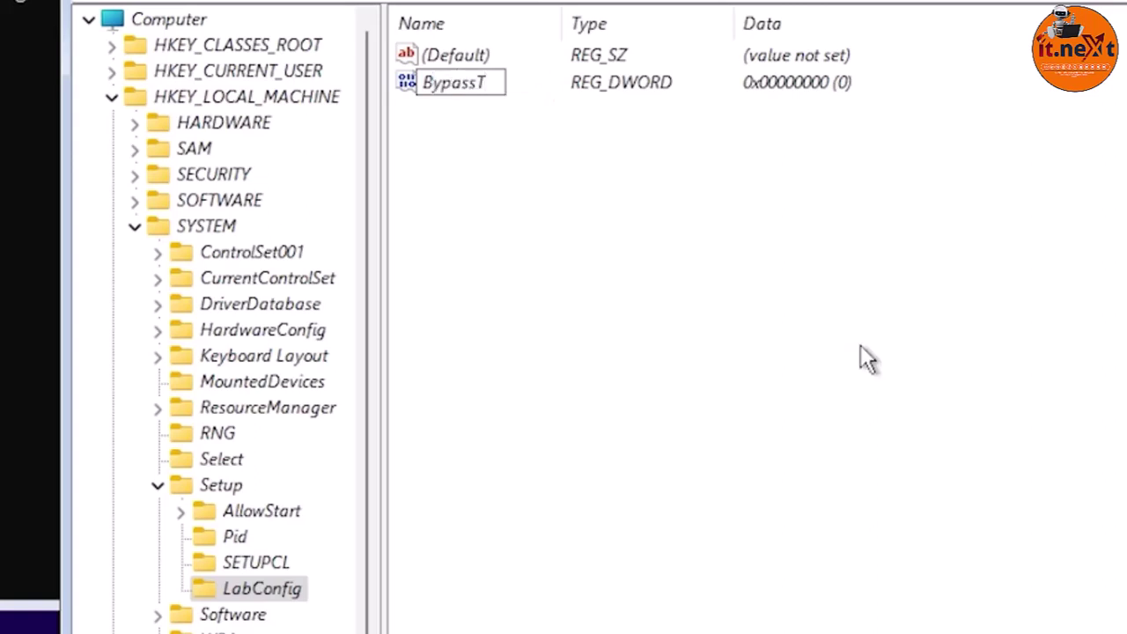
type("PMC")
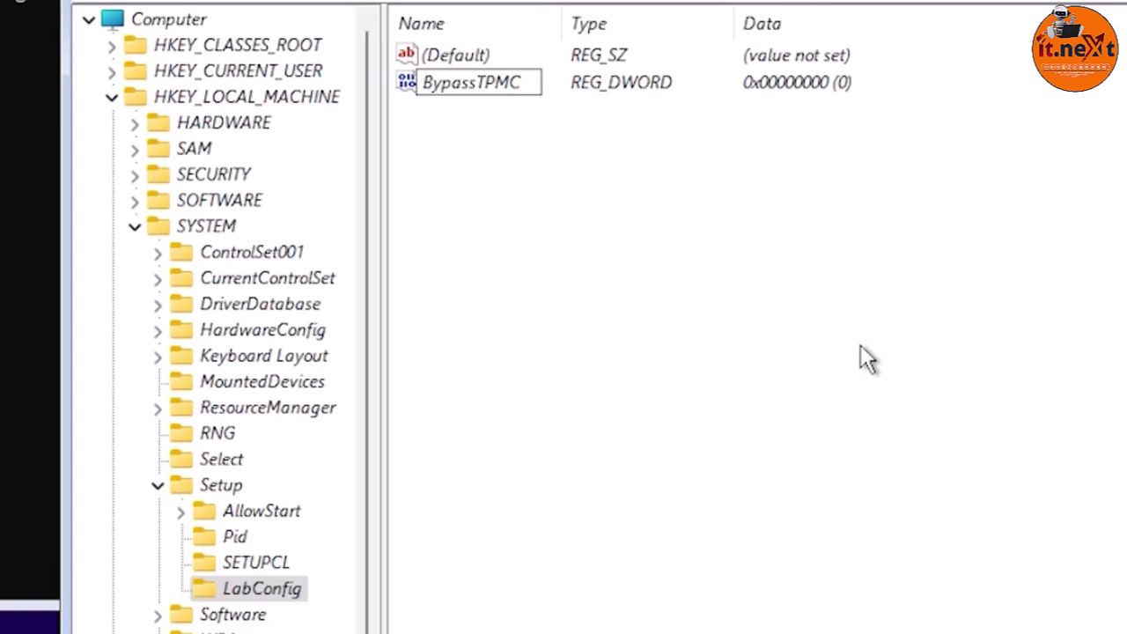
type("heck")
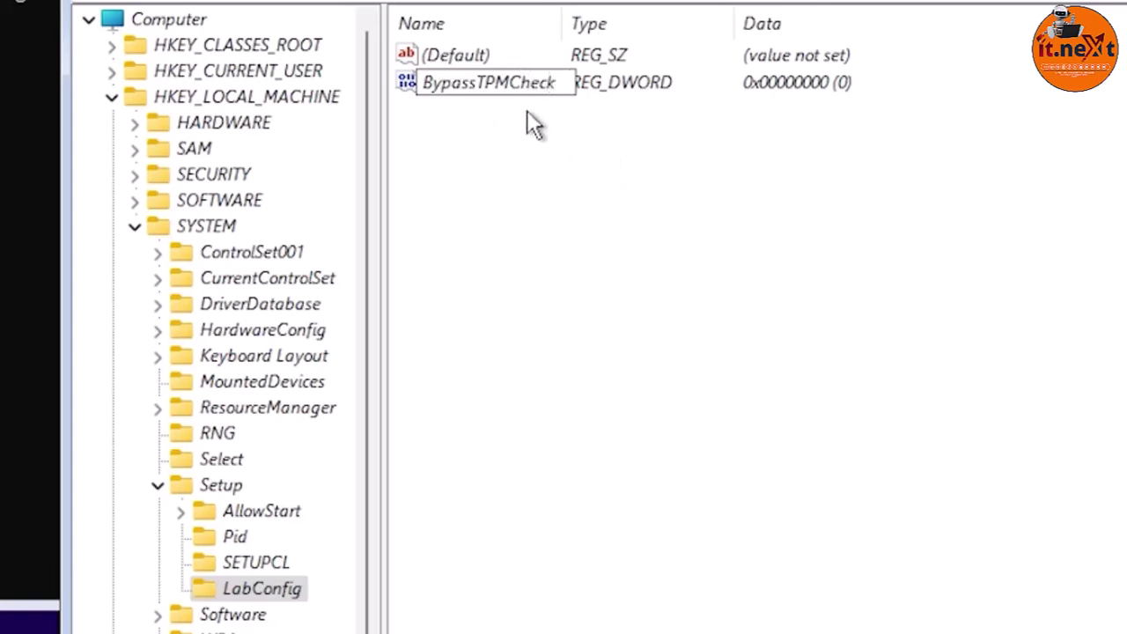
key("Return")
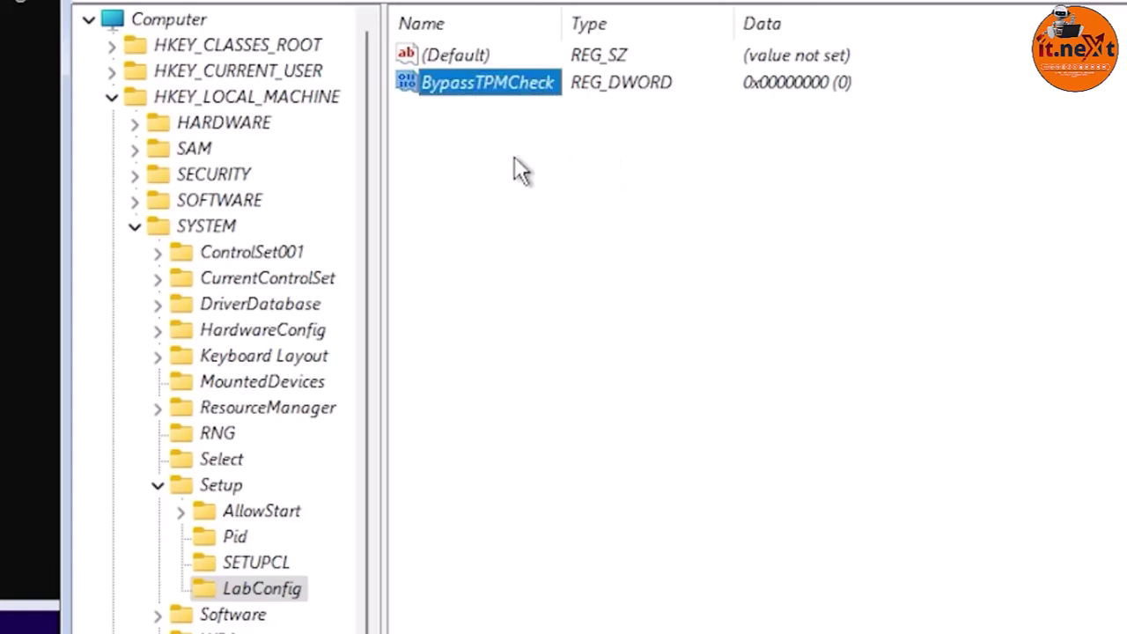
right_click(484, 92)
left_click(568, 103)
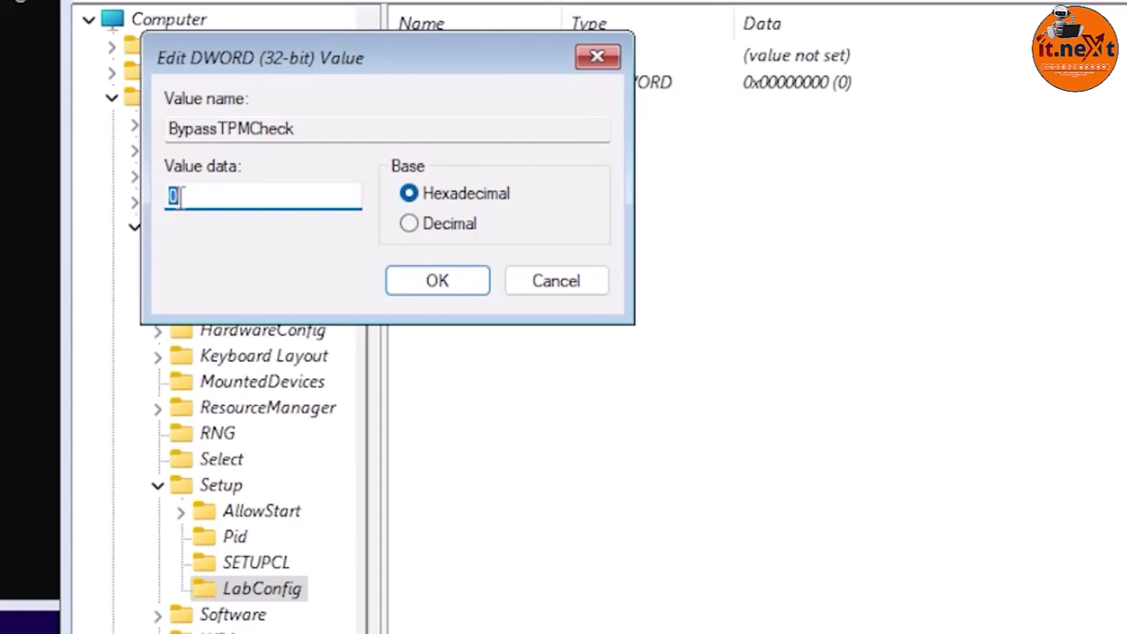
type("1")
left_click(442, 278)
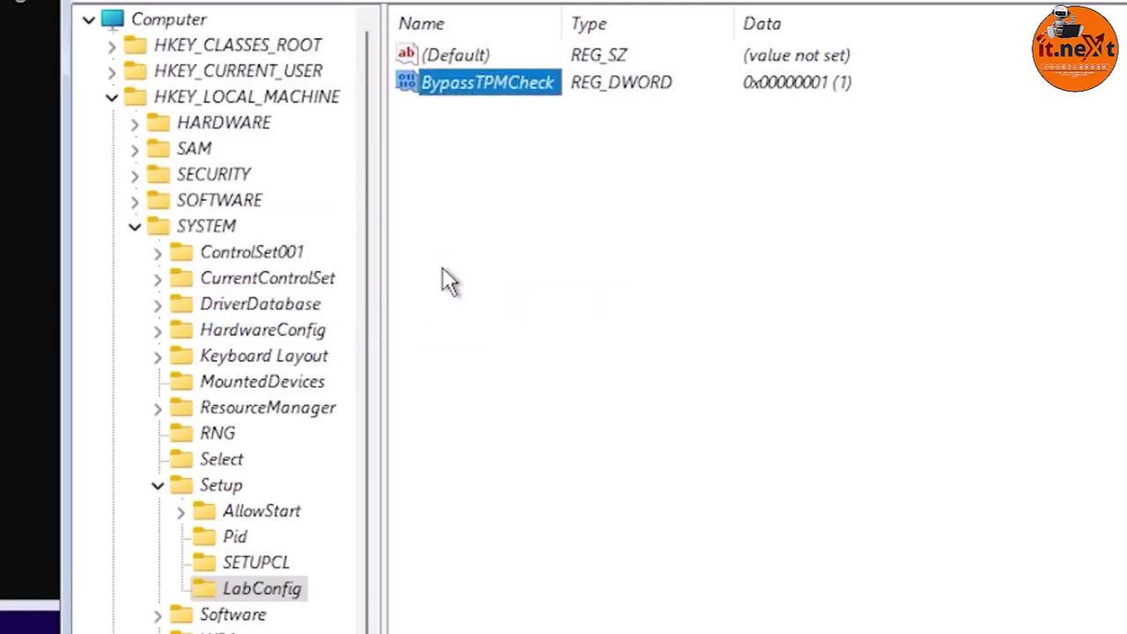
- Add a 32-bit DWORD BypassSecureBootCheck set to 1, then close Registry Editor and the console
right_click(514, 232)
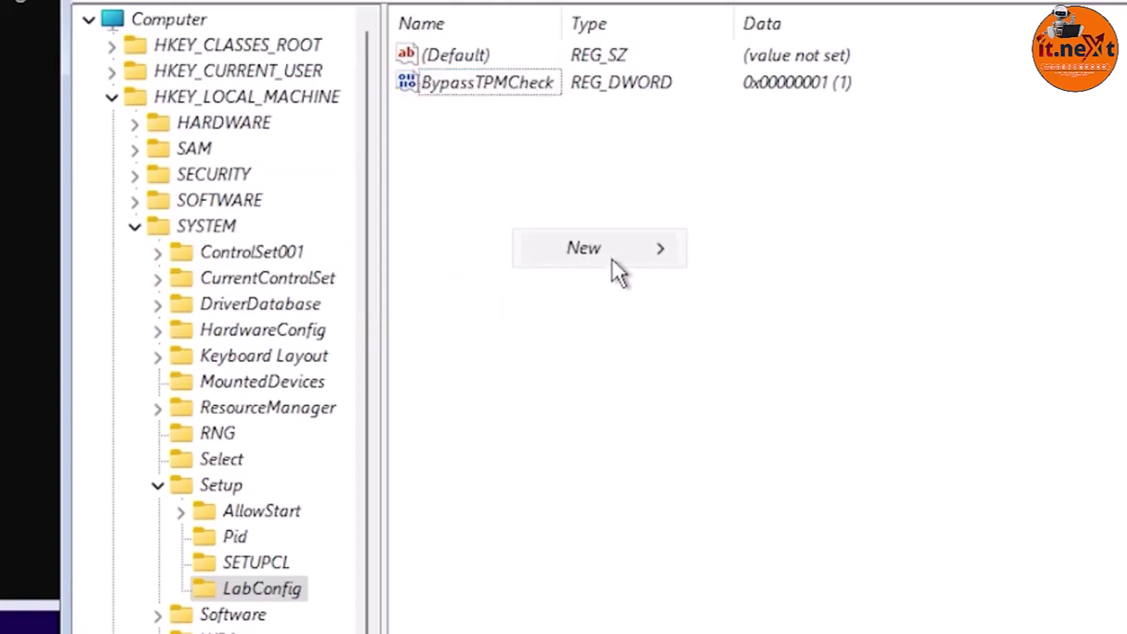
mouse_move(617, 253)
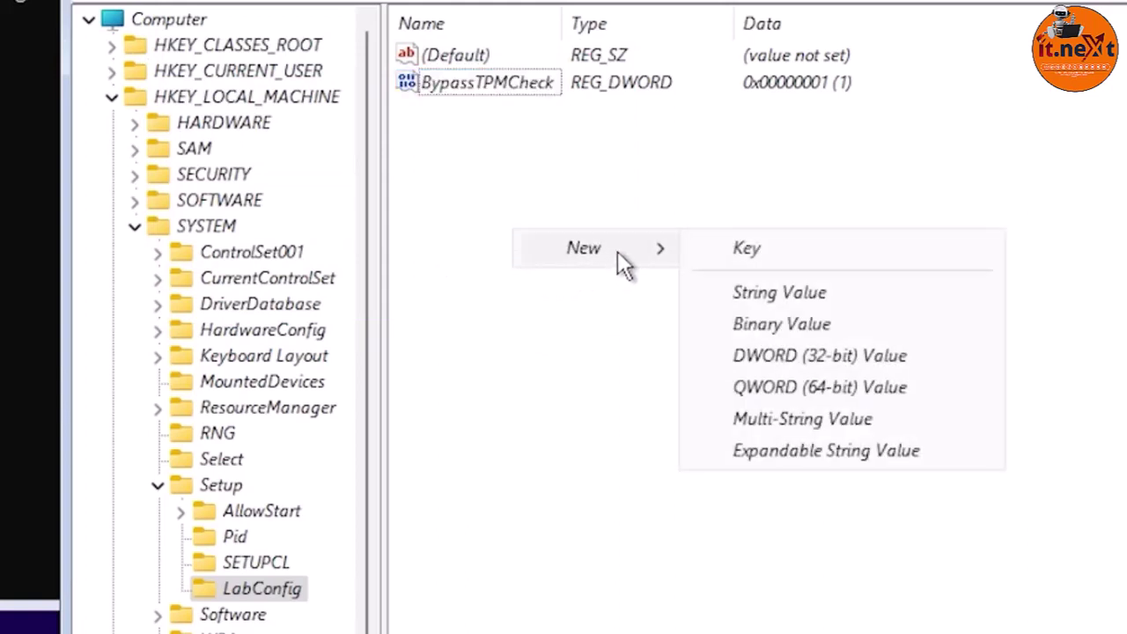
left_click(806, 357)
type("Bypass")
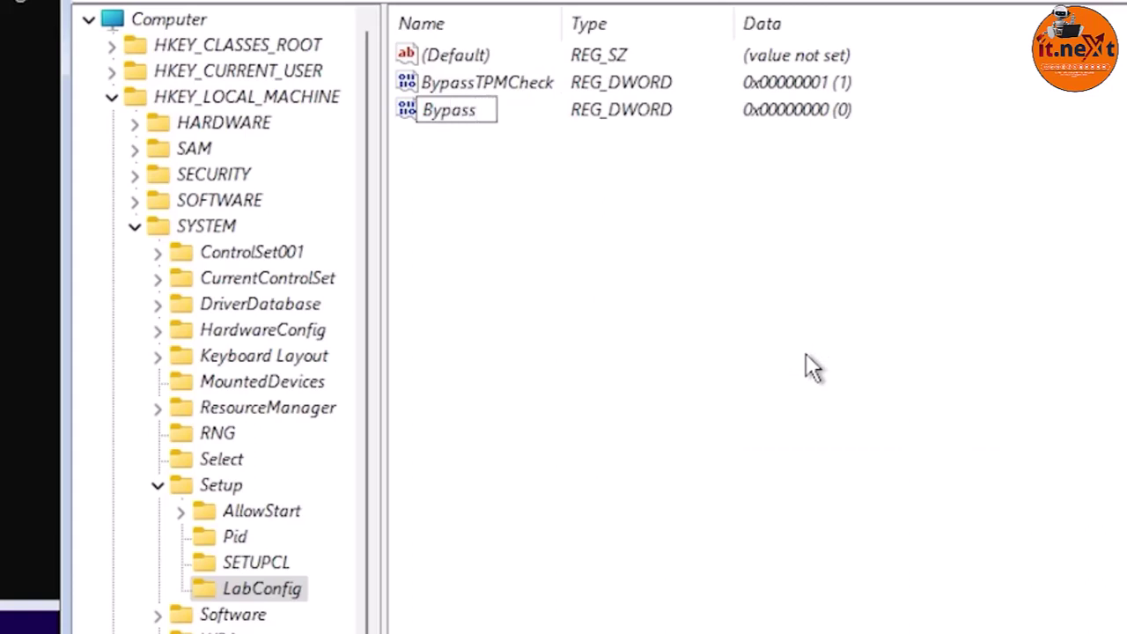
type("Secure")
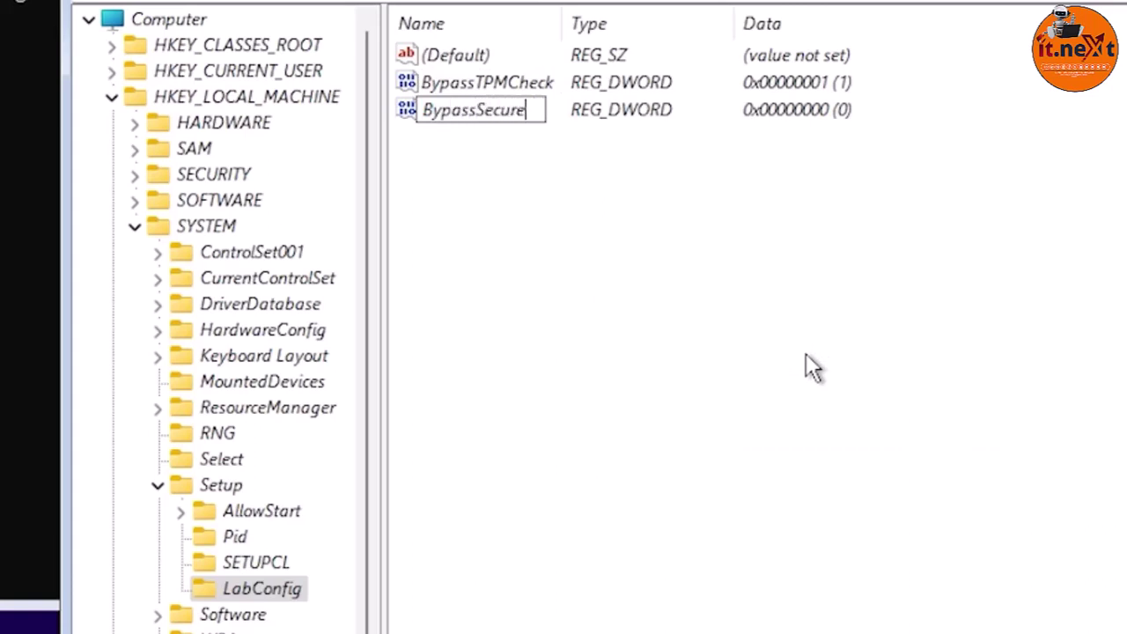
type("BootC")
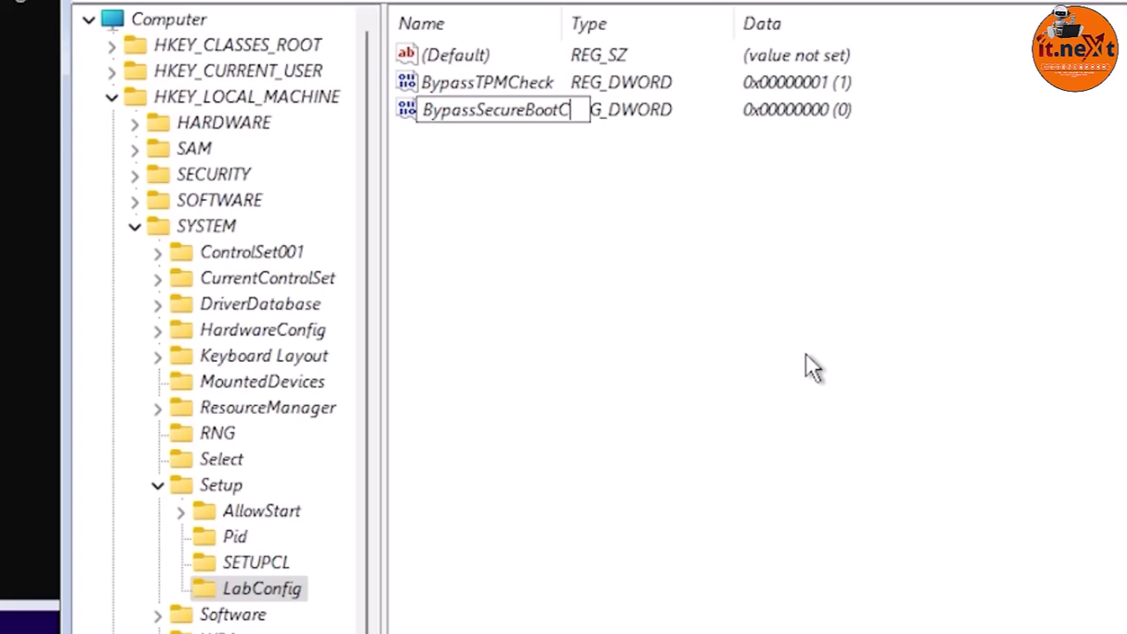
type("heck")
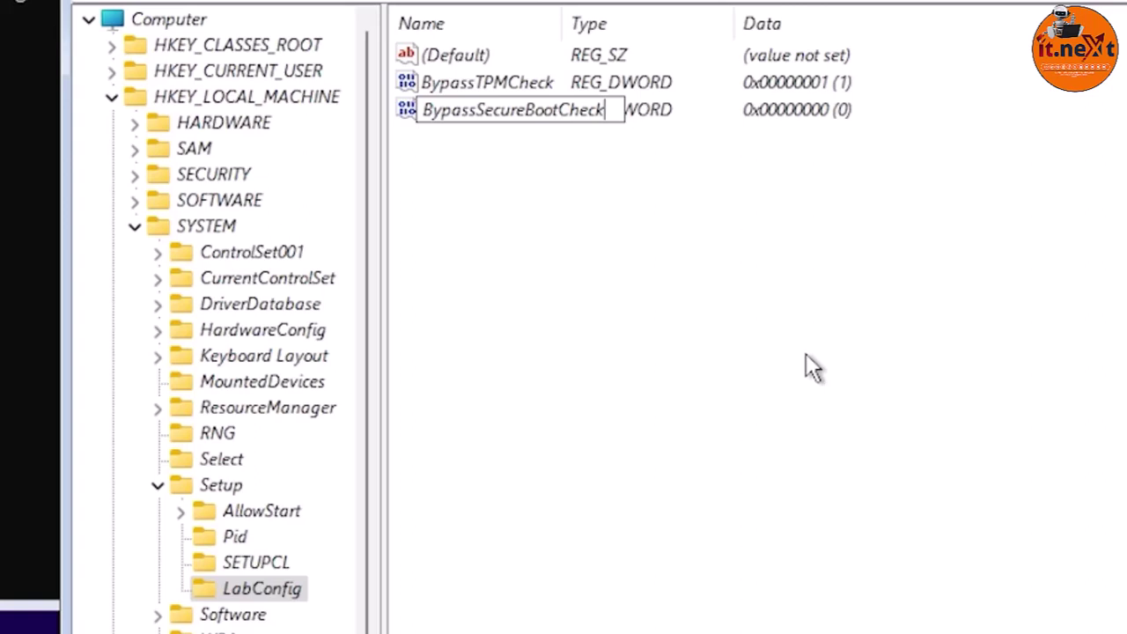
key("Return")
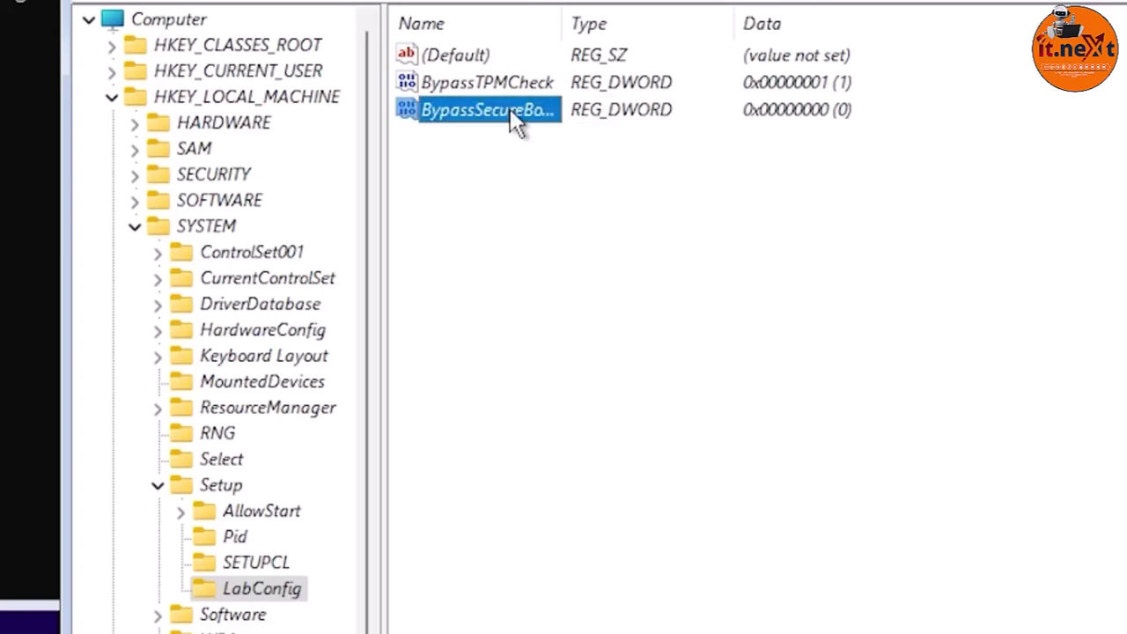
right_click(554, 111)
left_click(627, 134)
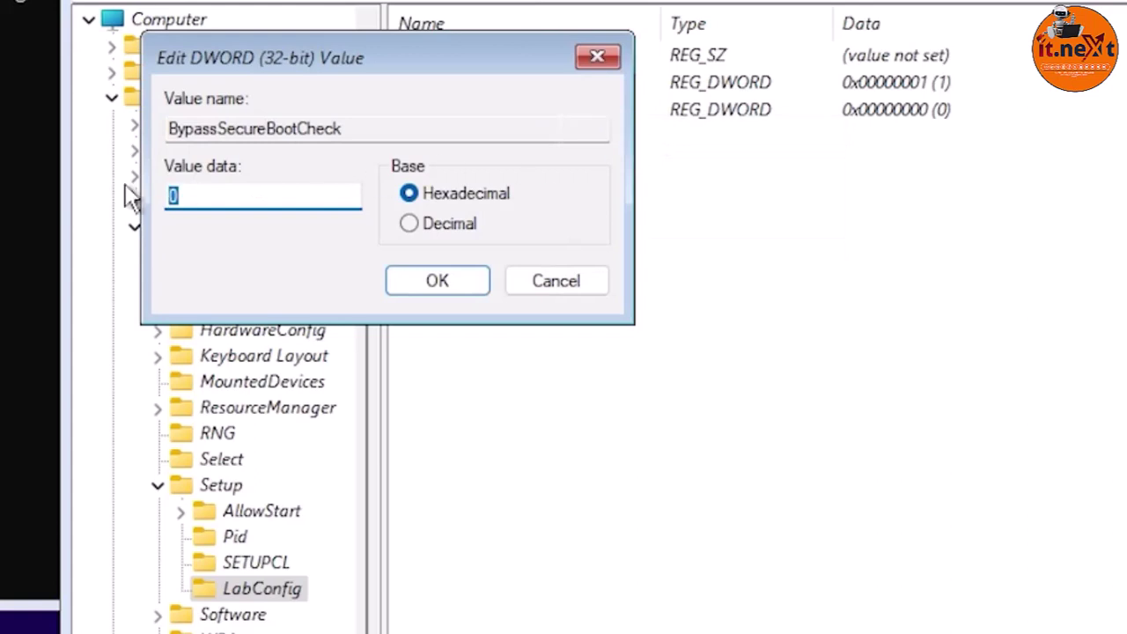
type("1")
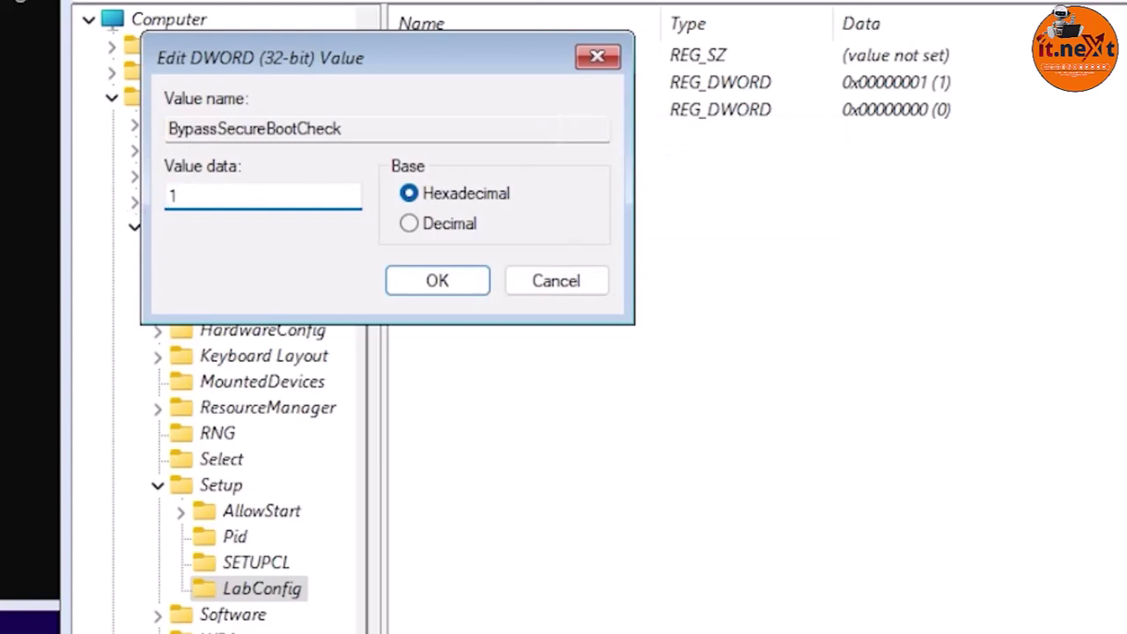
left_click(436, 283)
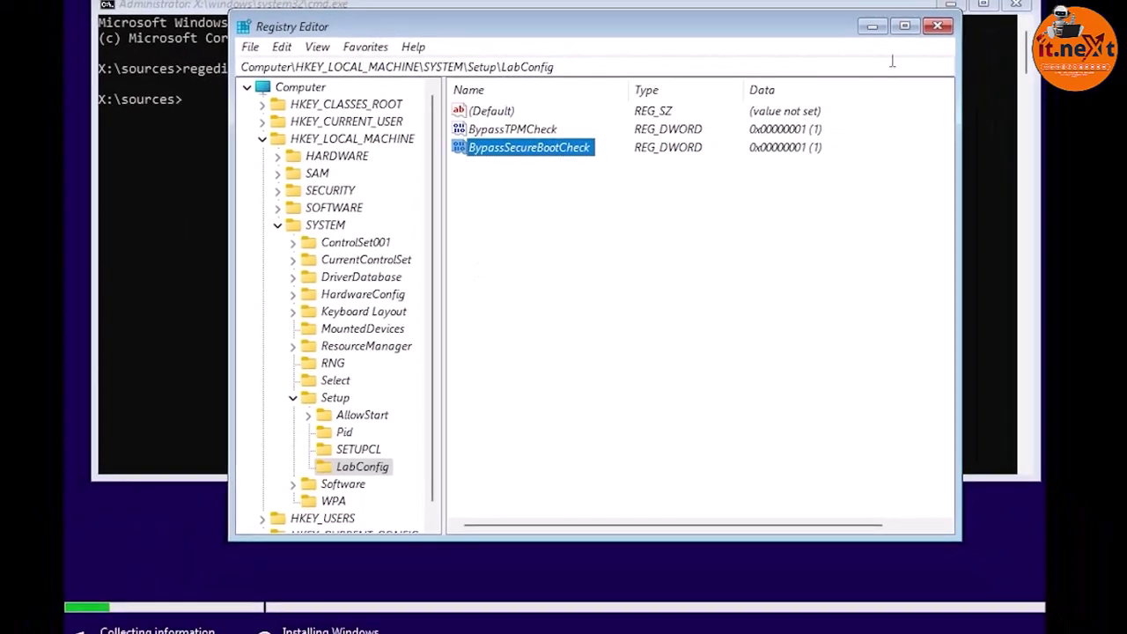
left_click(935, 27)
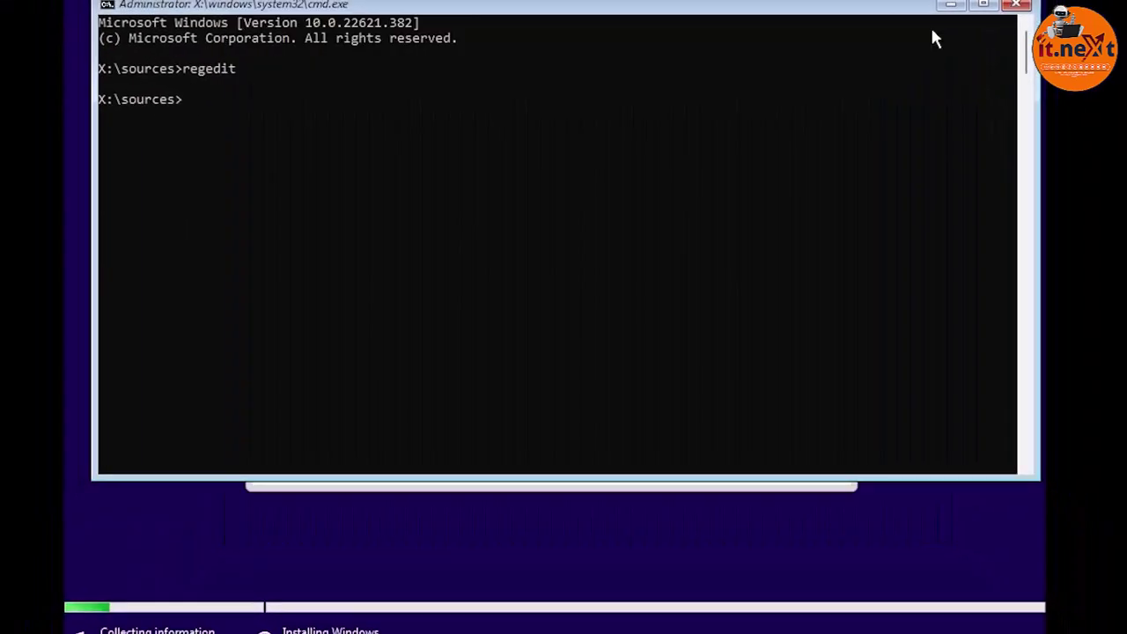
left_click(1017, 5)
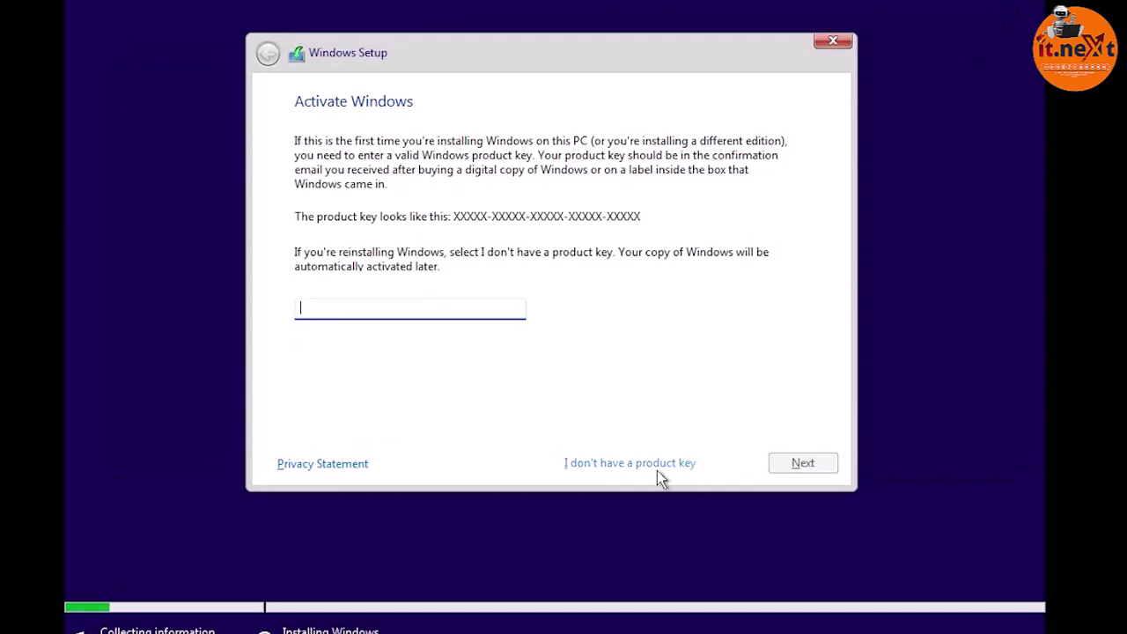
- Continue without a product key, choose Windows 11 Pro, and accept the license terms
left_click(643, 464)
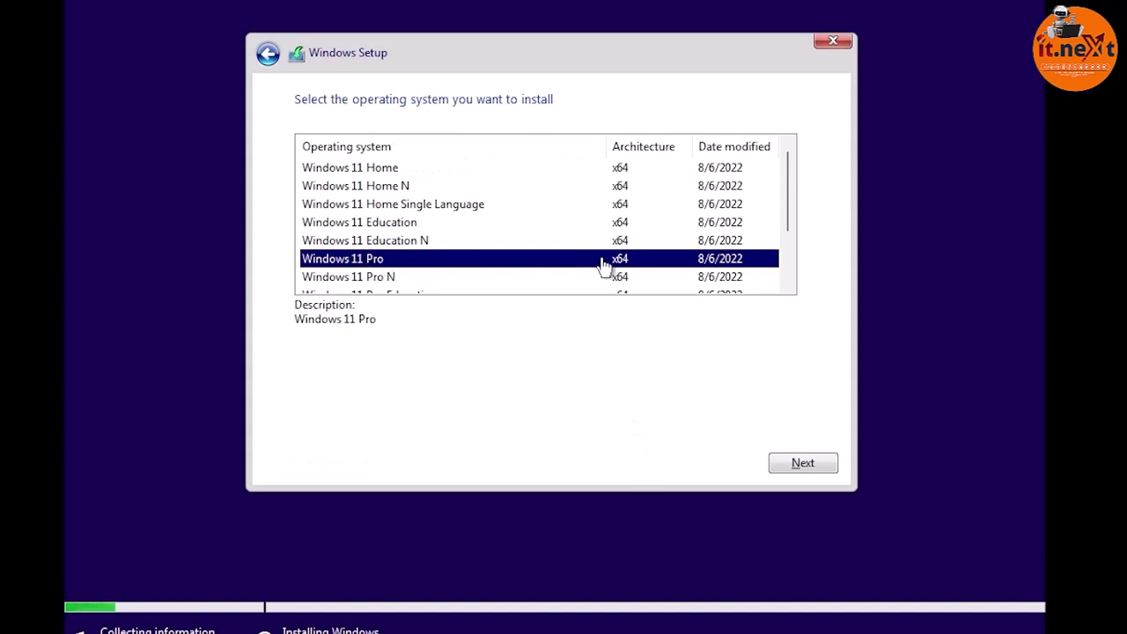
left_click(821, 466)
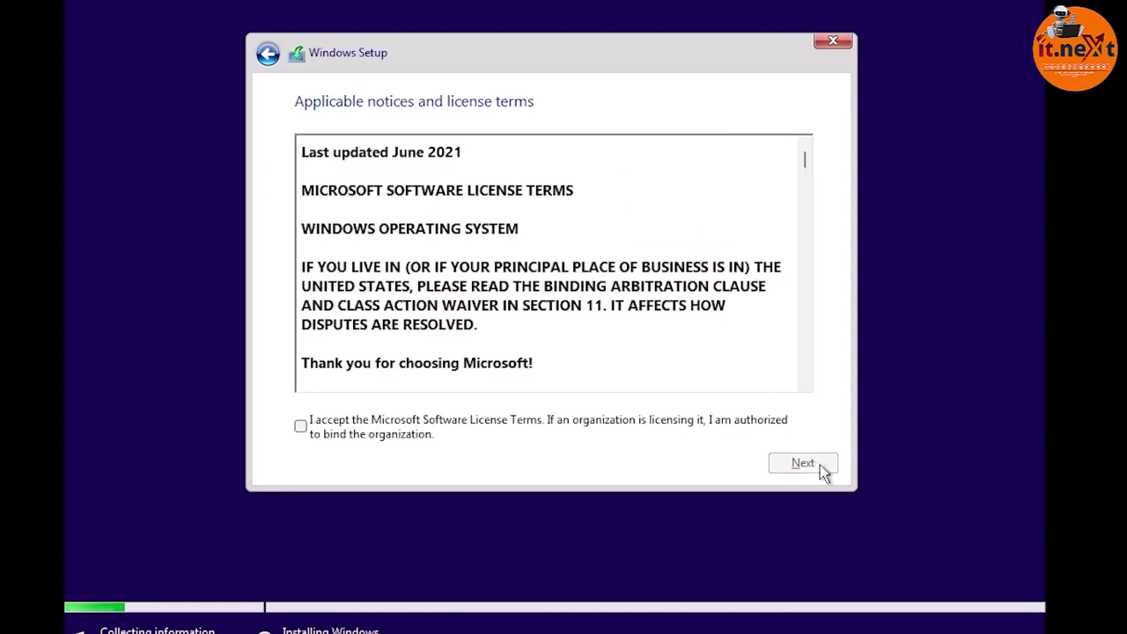
left_click(579, 420)
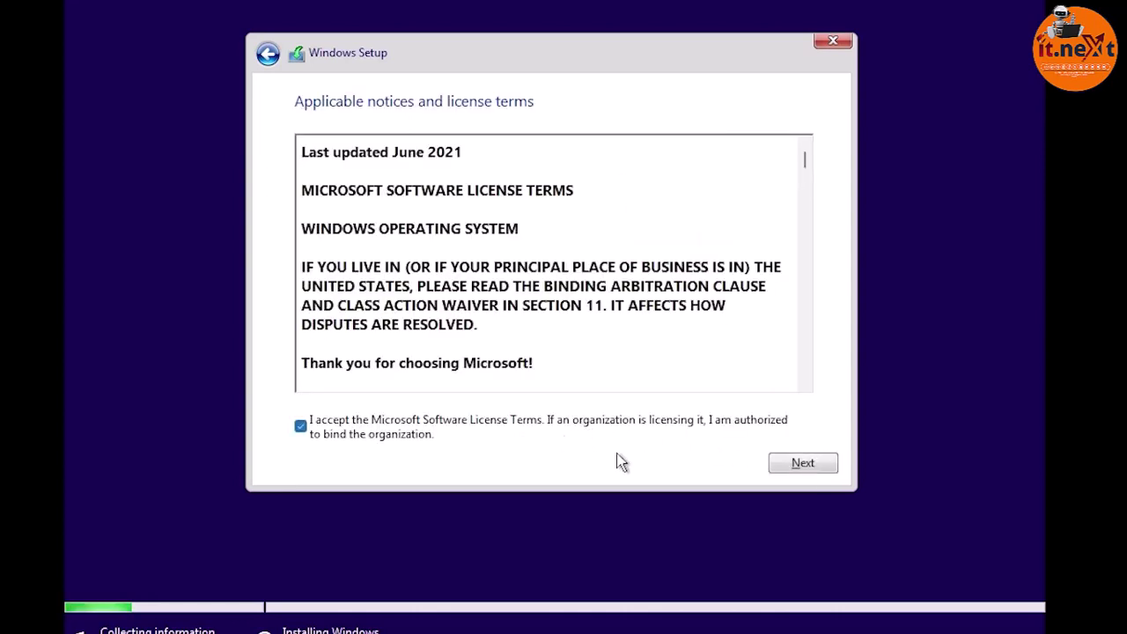
left_click(801, 464)
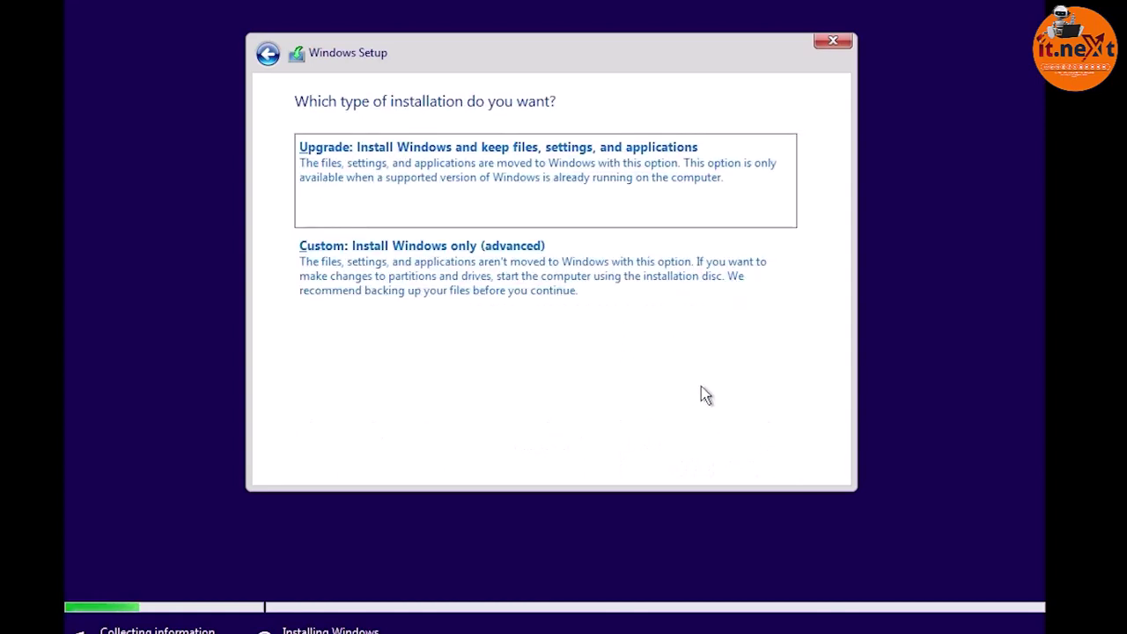
- Choose the Custom install and install onto Drive 0 Unallocated Space
left_click(547, 291)
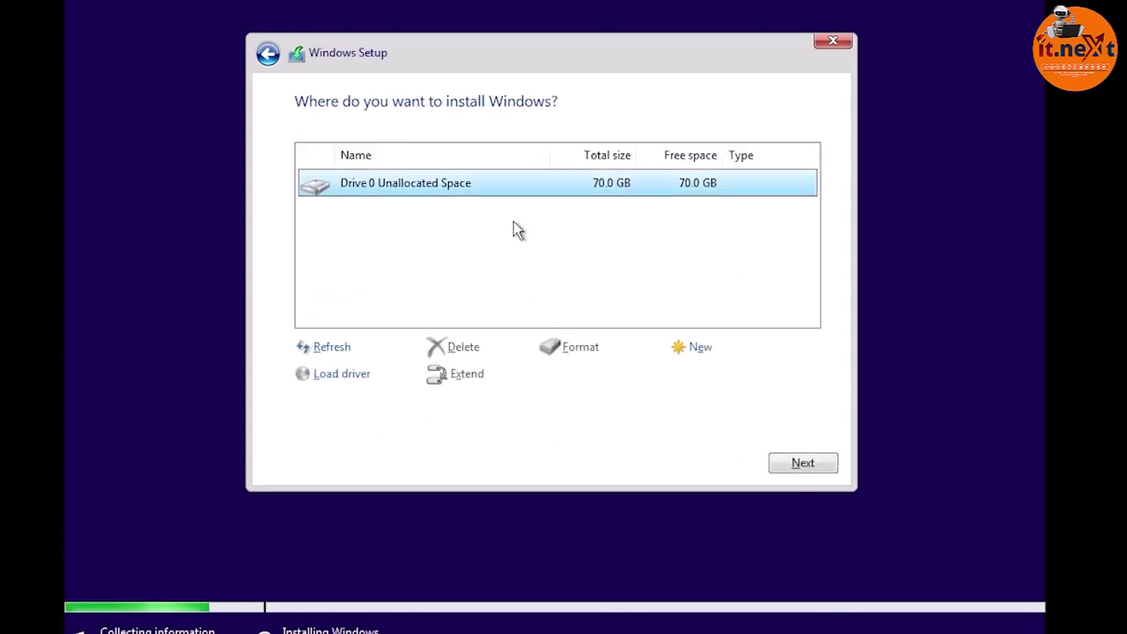
left_click(803, 464)
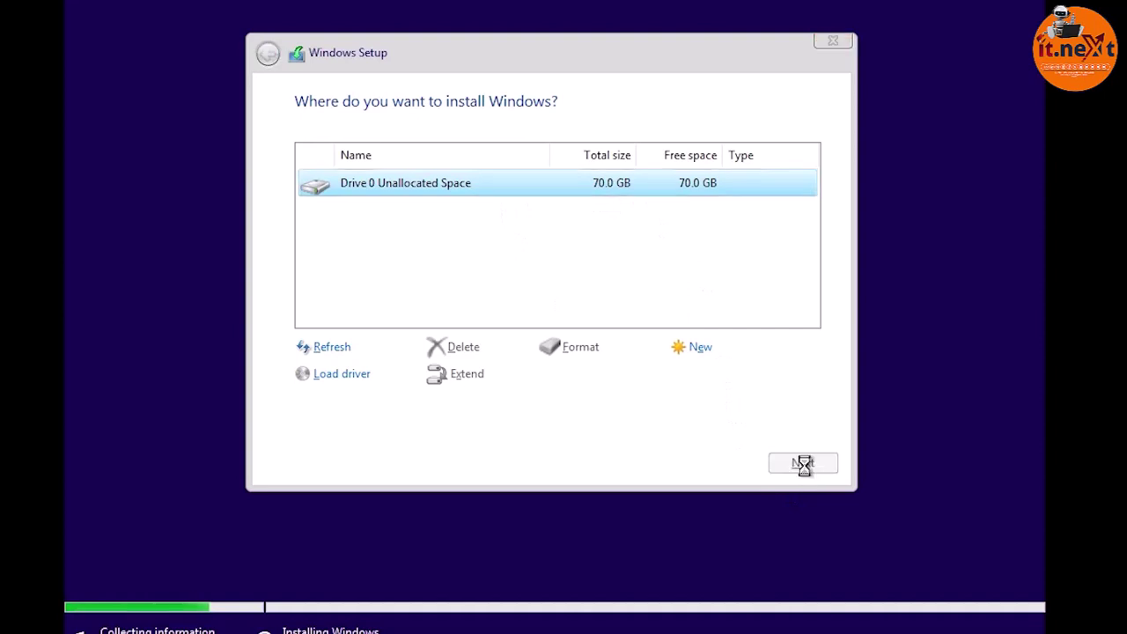